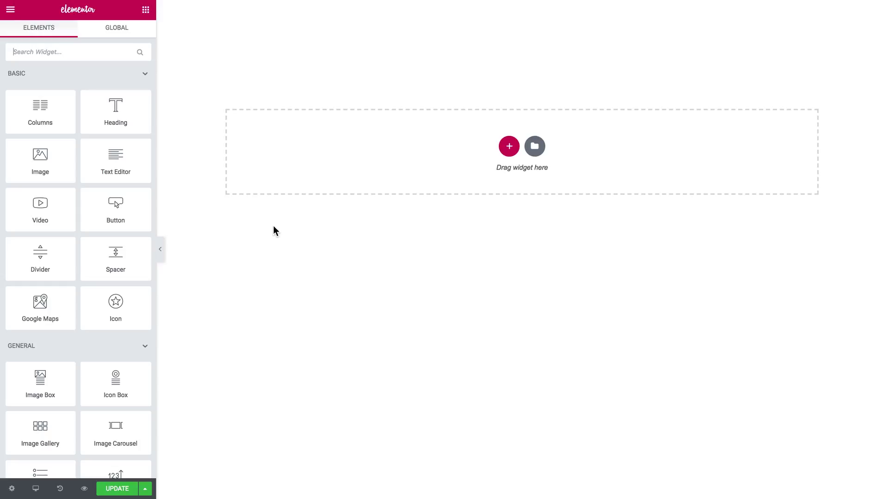
- Search the Elements panel for 'time' to list the Countdown Timer and Timeline widgets
text(time)
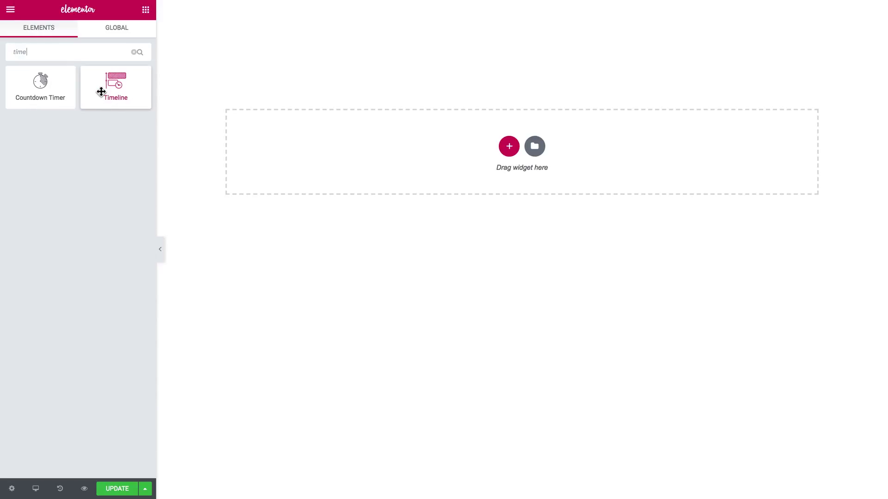
- Drop the Timeline widget into the empty section, creating four sample dated cards
drag(113, 85, 303, 167)
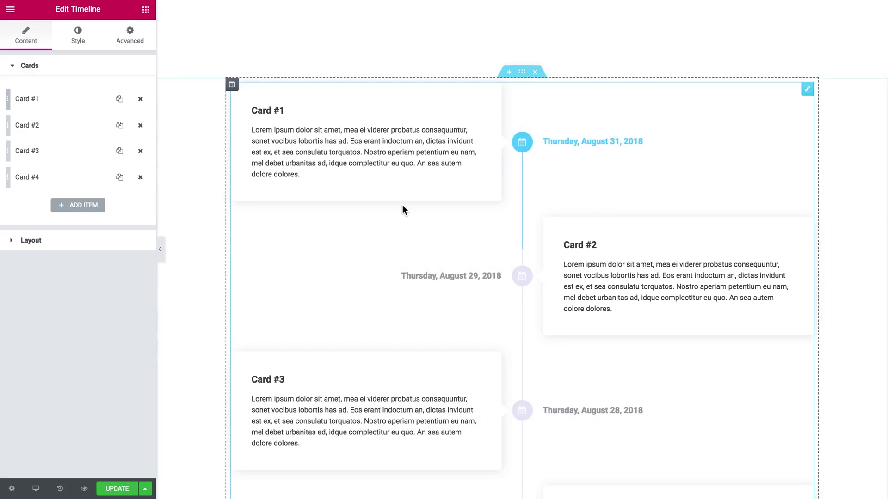
scroll(402, 204, down, 5)
scroll(402, 204, up, 5)
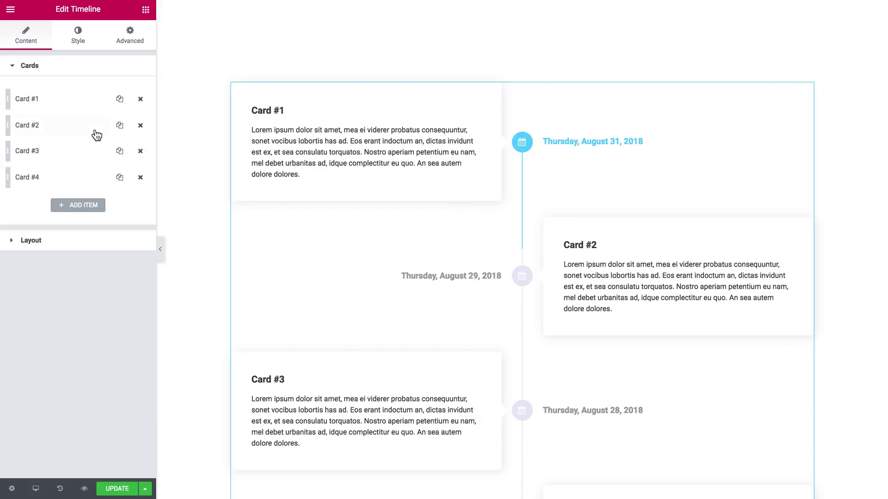
- Expand Card #1's settings and switch its Show Image option on
click(66, 101)
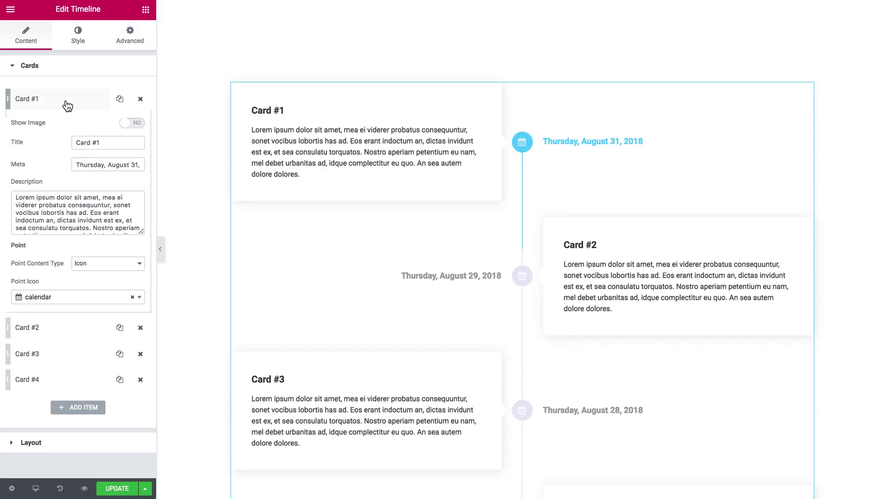
click(43, 100)
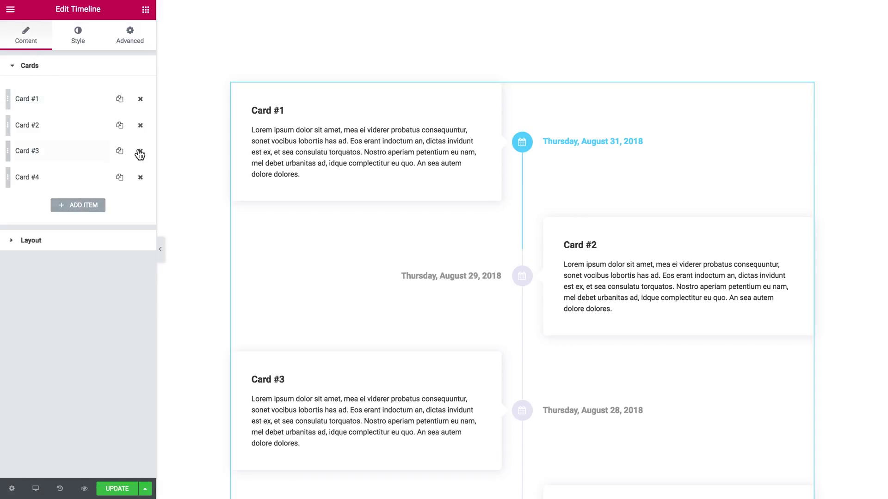
scroll(285, 214, down, 5)
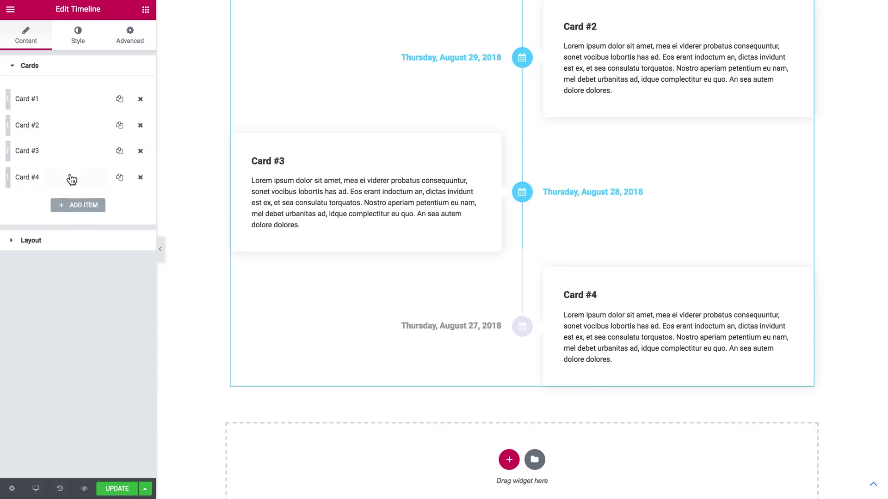
click(76, 106)
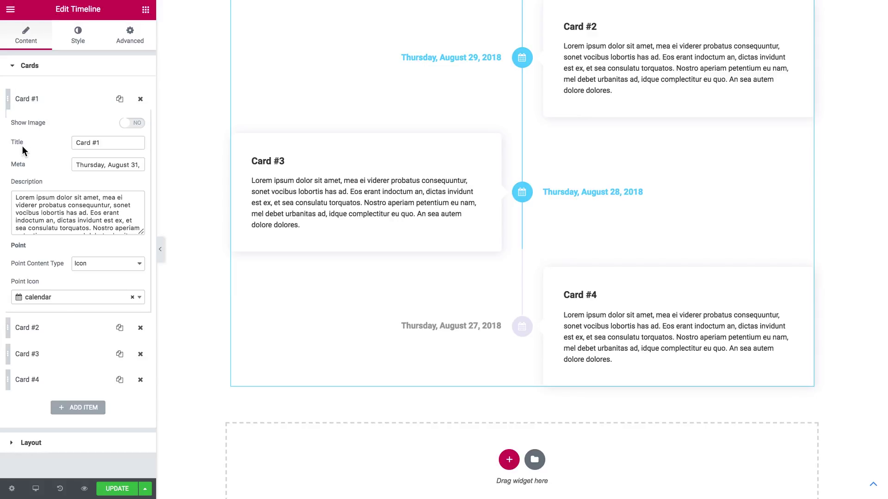
click(131, 126)
- Insert the salad photo from the Media Library as Card #1's image
scroll(285, 290, up, 10)
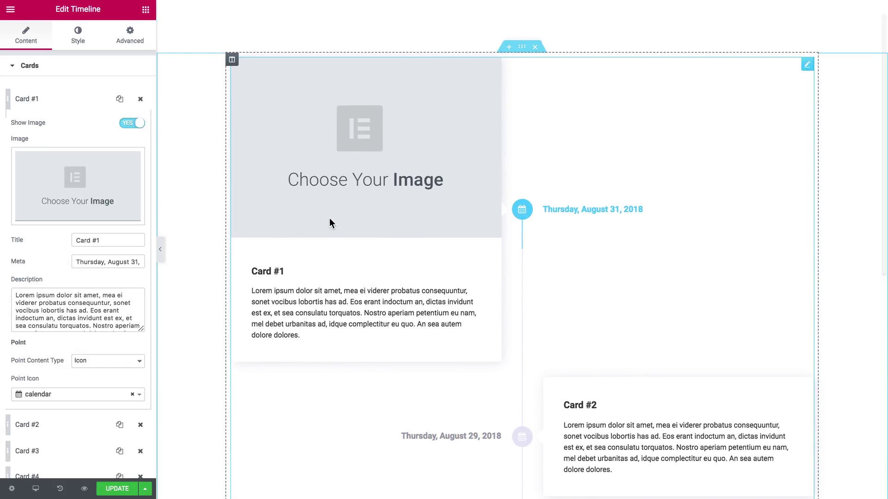
click(105, 191)
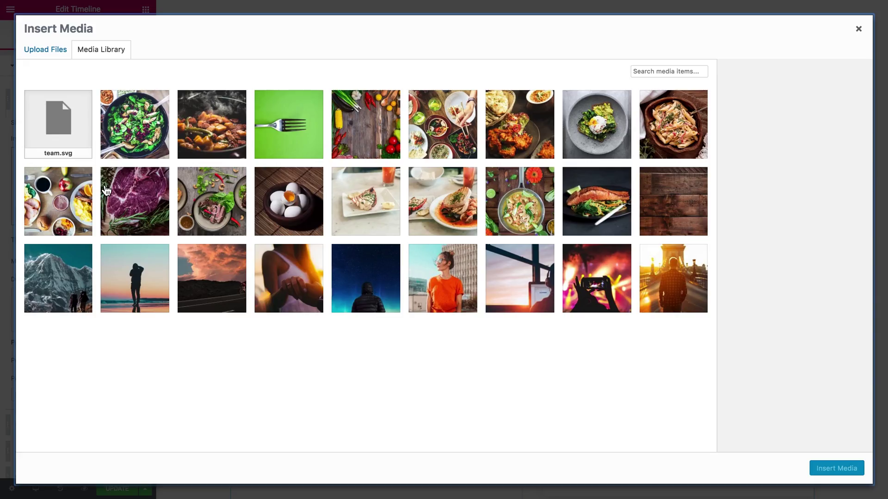
click(129, 134)
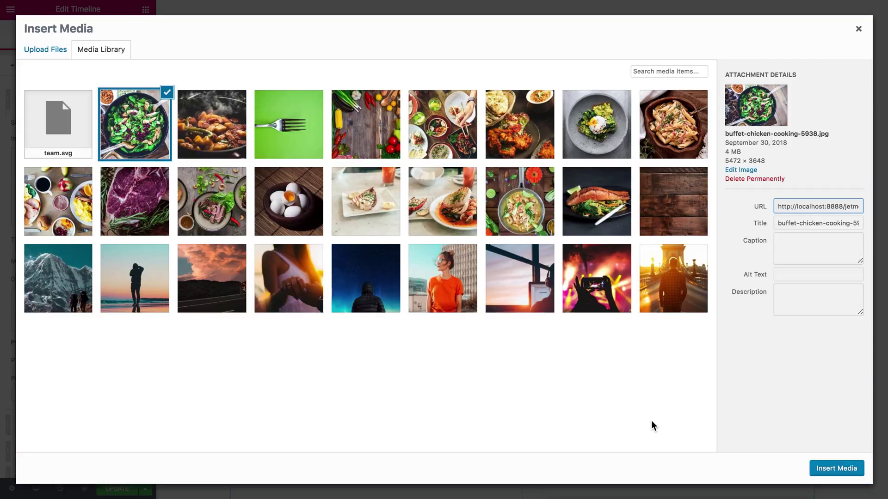
click(830, 467)
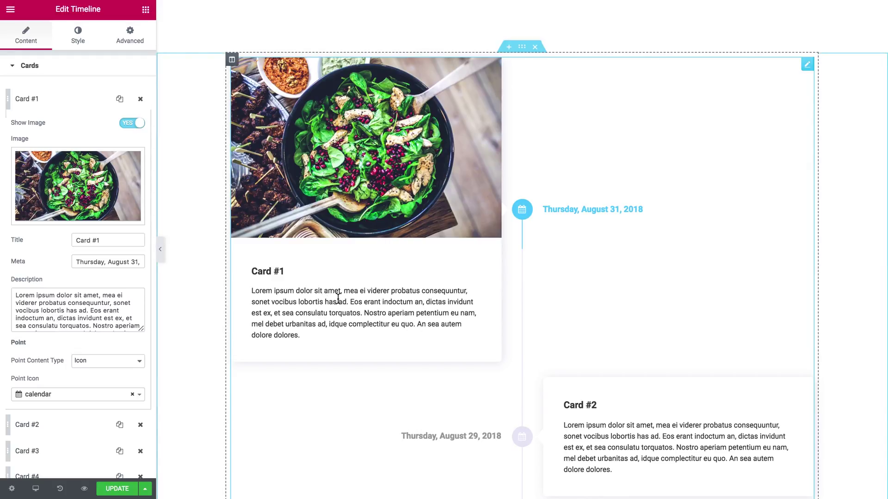
scroll(90, 340, down, 3)
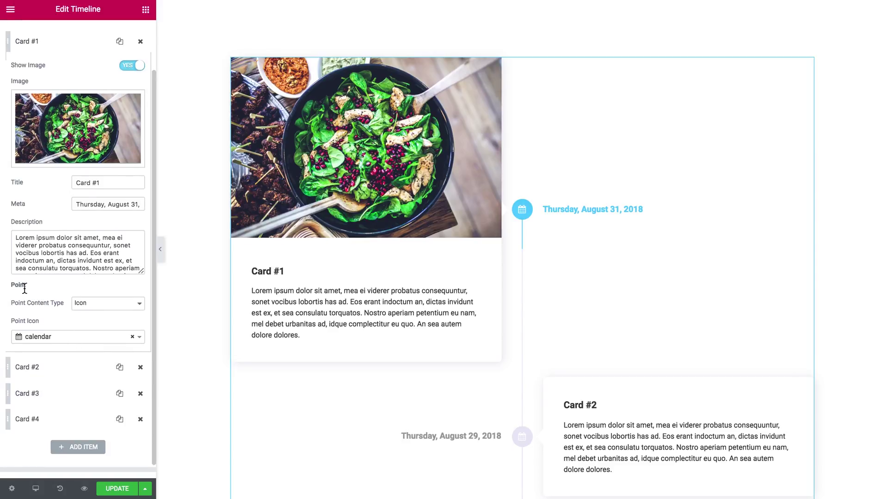
scroll(531, 317, down, 3)
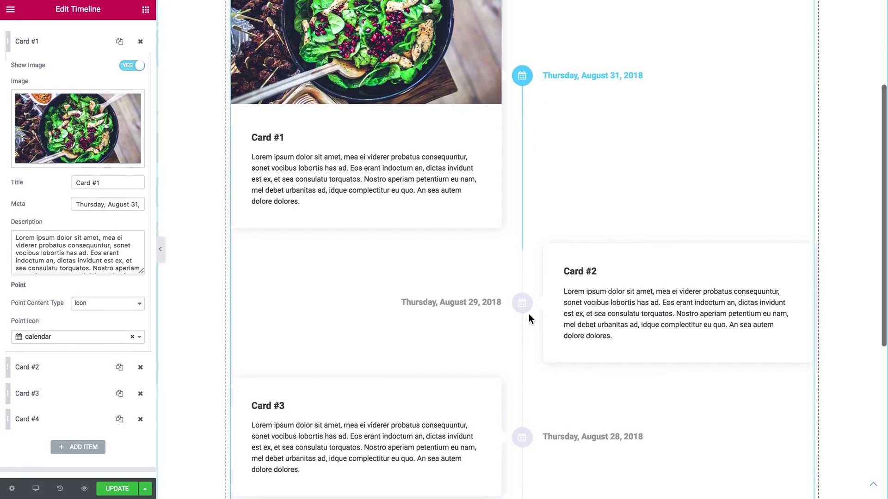
scroll(537, 379, down, 2)
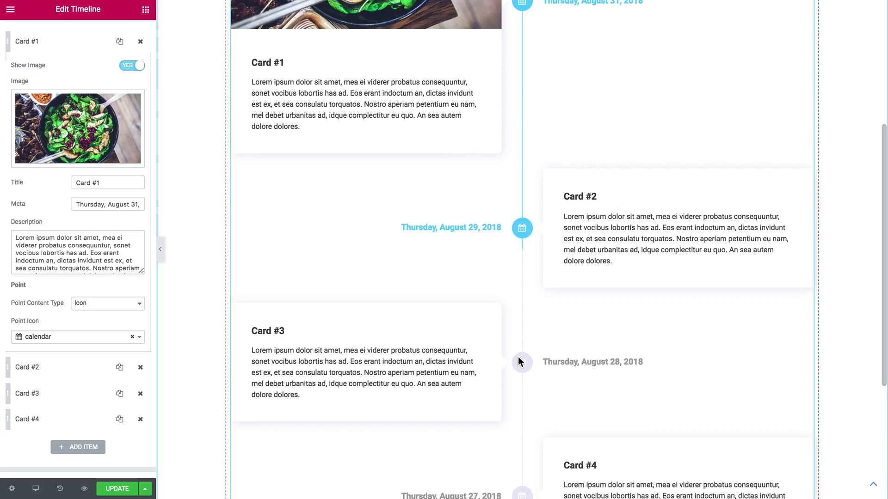
scroll(519, 359, down, 4)
scroll(517, 352, up, 9)
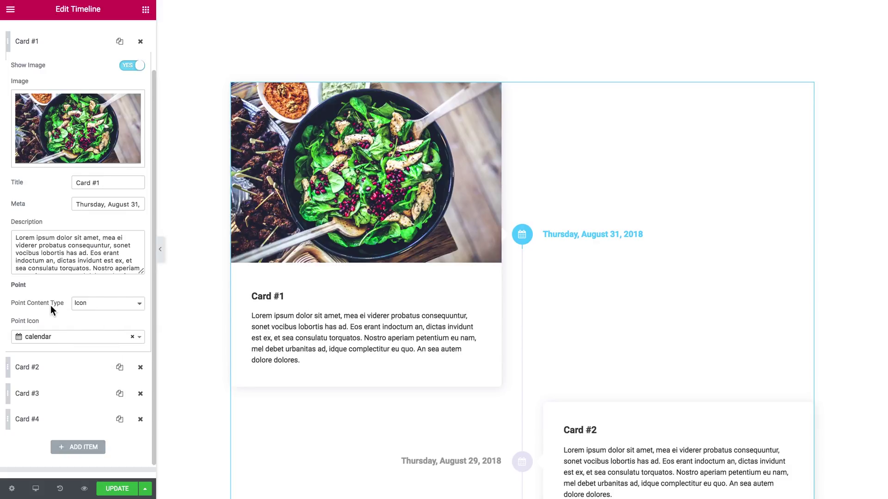
- Set Card #1's point content type to Text reading 'First', then collapse the card
click(100, 304)
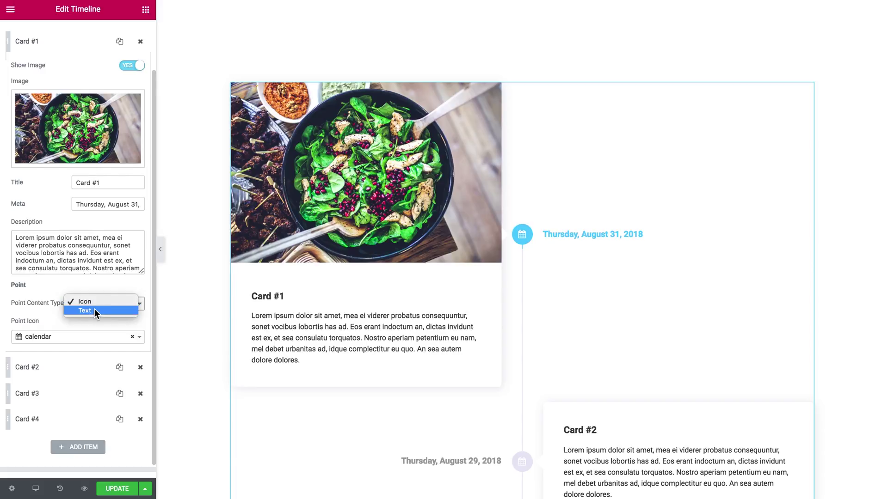
click(94, 309)
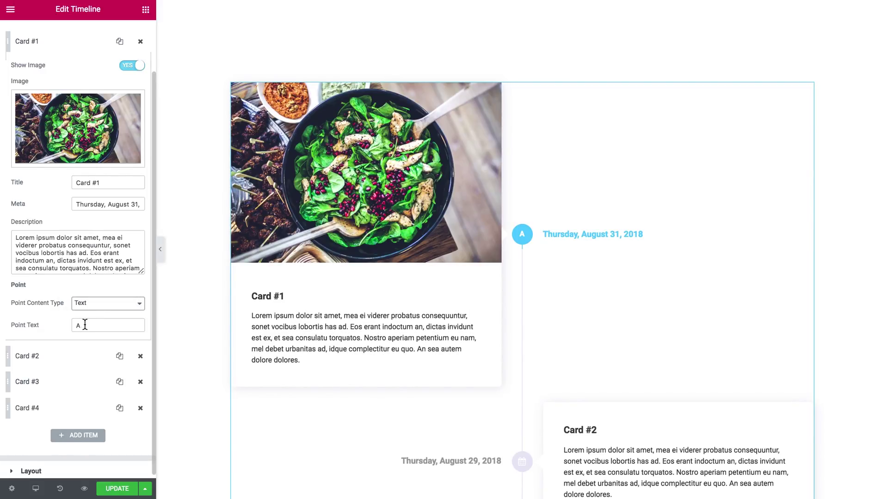
click(85, 325)
text(ABCD)
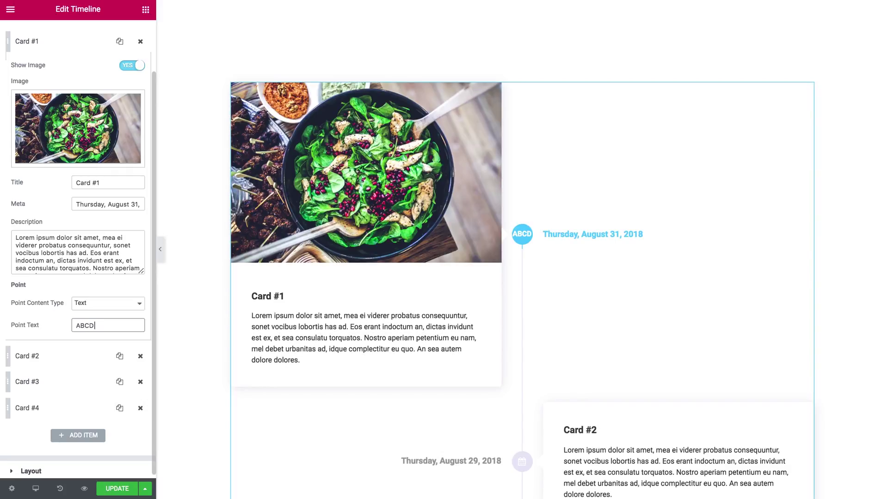
double_click(97, 326)
text(First)
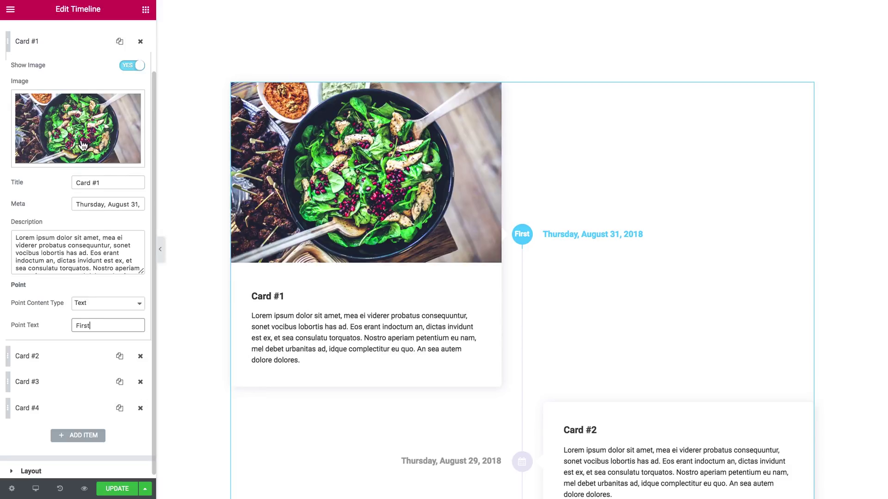
click(67, 49)
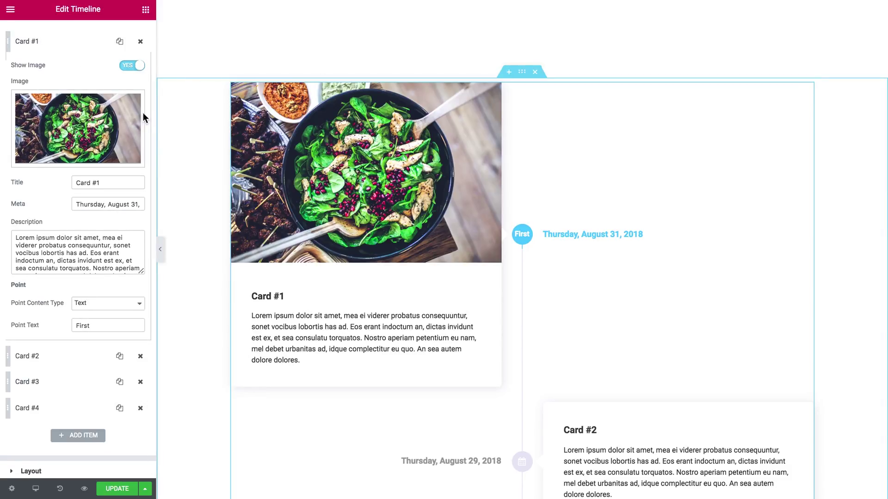
click(88, 49)
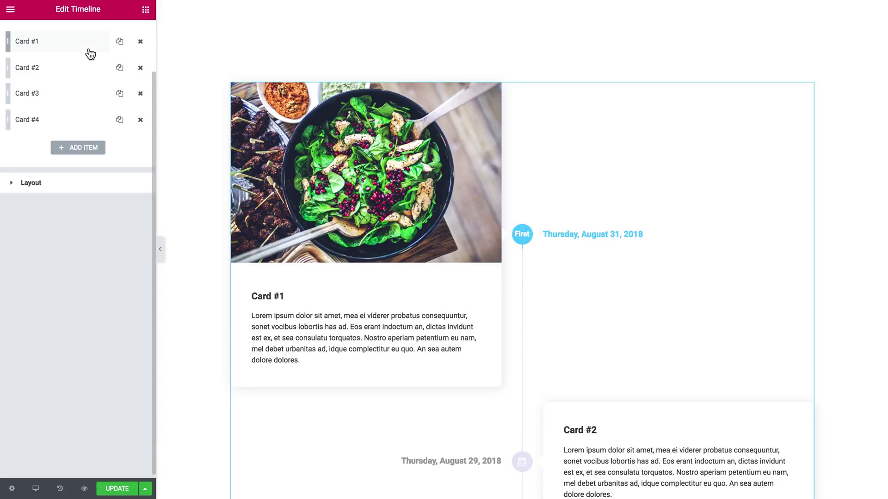
- In Layout, turn card animation on and try Left and Right horizontal alignment
click(100, 191)
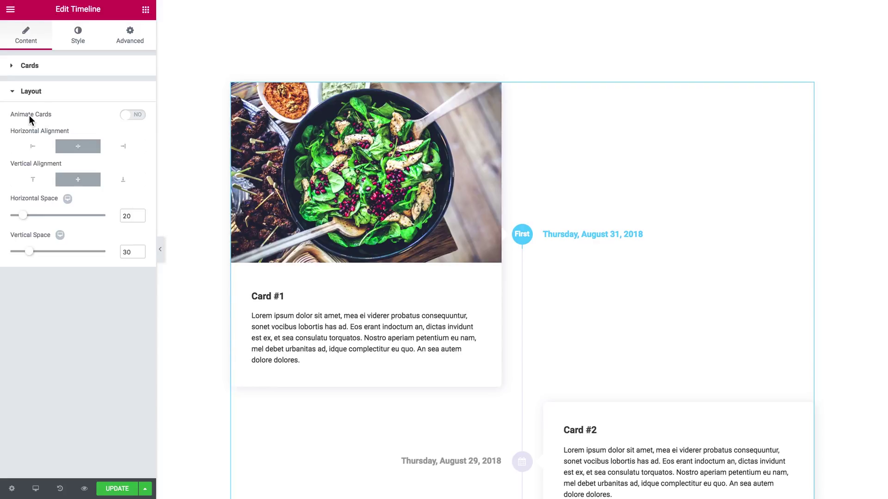
click(128, 116)
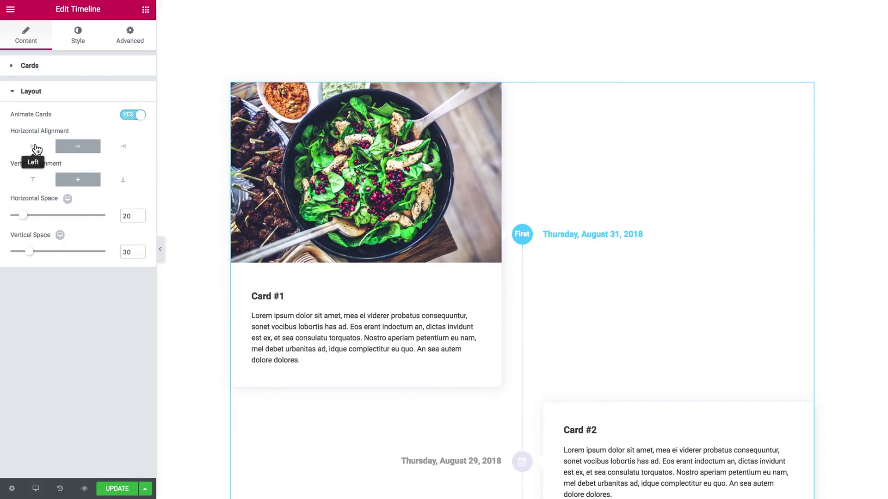
click(32, 146)
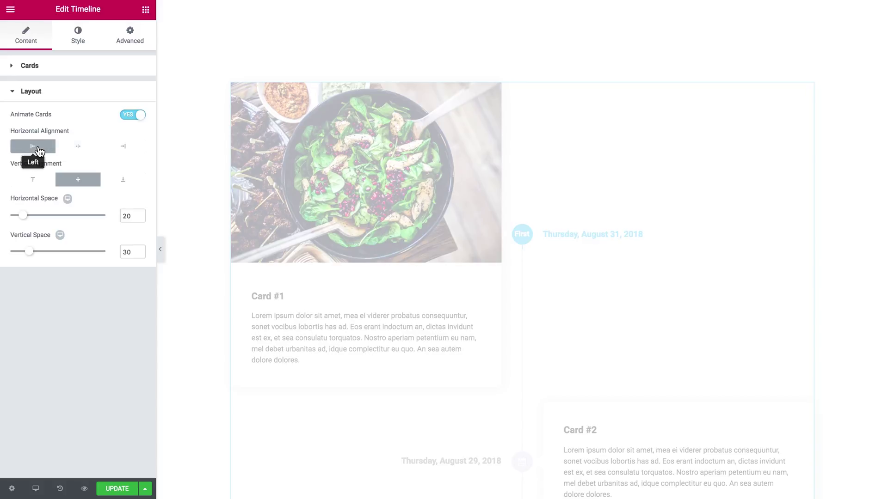
scroll(354, 206, down, 10)
scroll(353, 204, up, 10)
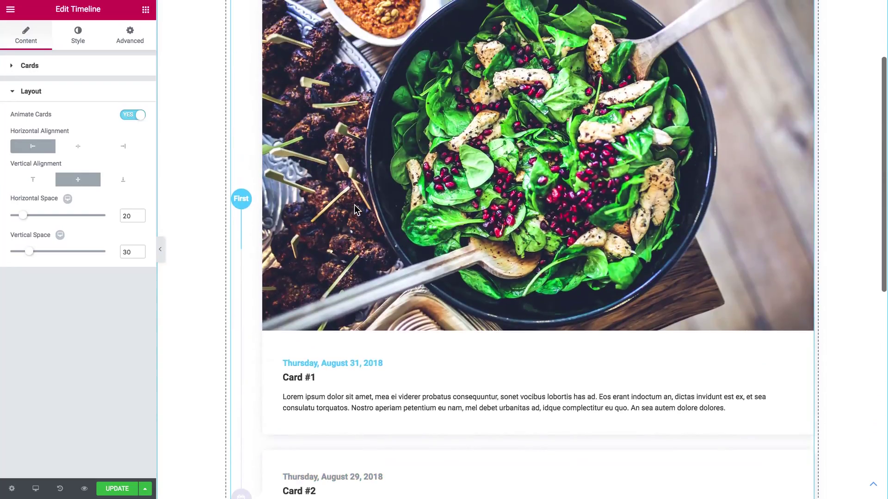
click(125, 148)
scroll(416, 208, down, 5)
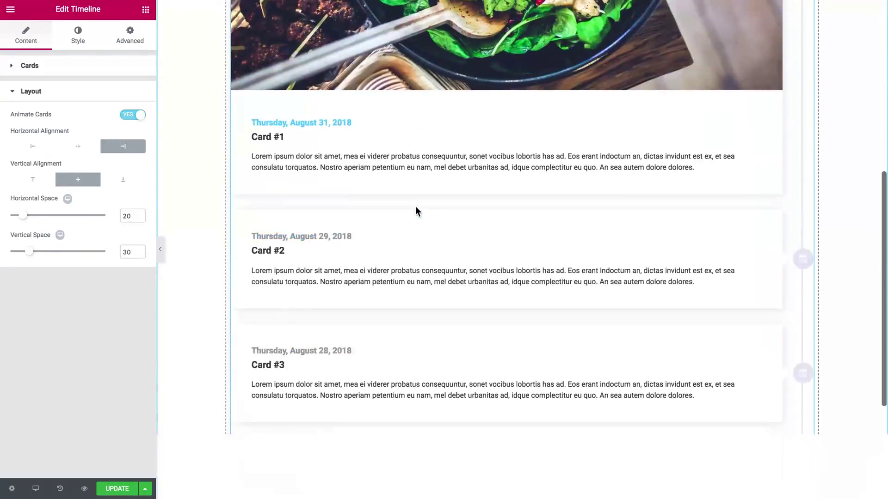
scroll(417, 212, up, 2)
scroll(417, 211, up, 3)
- Centre the cards horizontally and, after trying Top and Bottom, align points to Middle
click(78, 146)
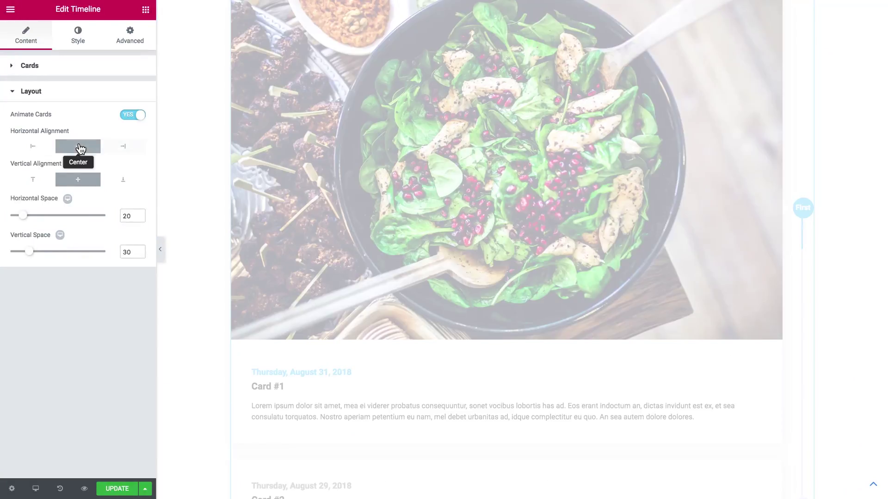
click(33, 181)
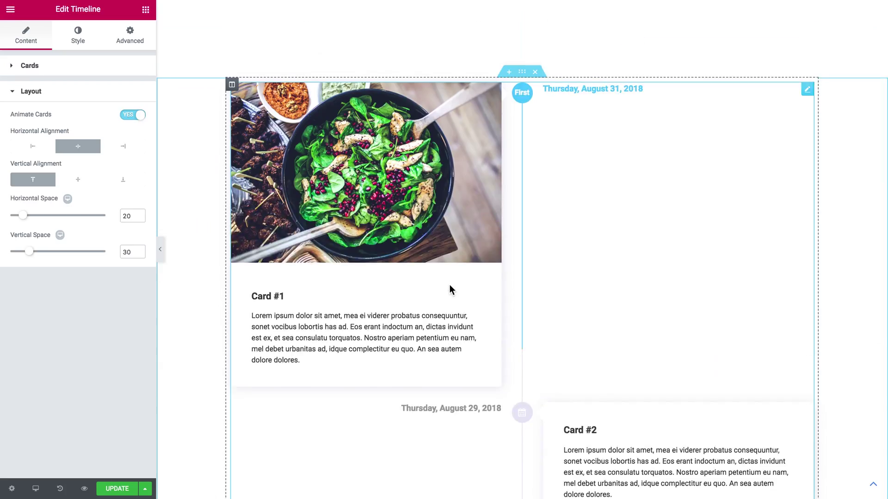
click(128, 180)
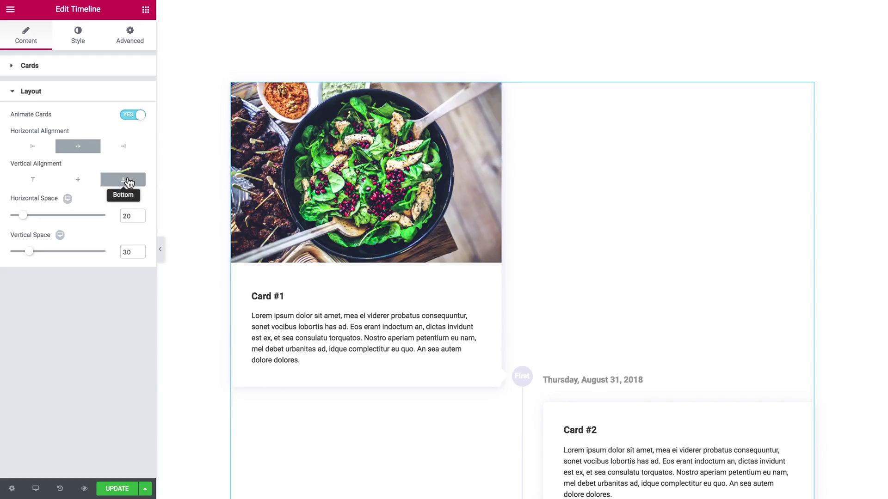
scroll(556, 379, down, 10)
scroll(556, 382, up, 8)
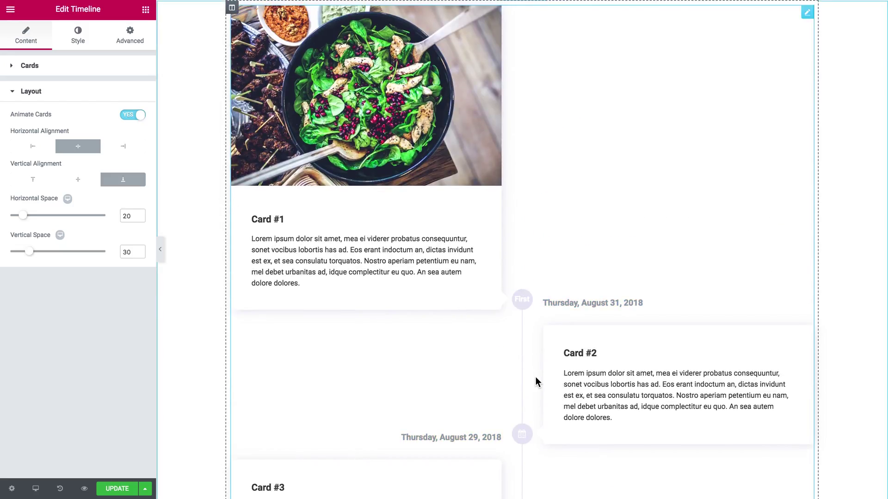
click(72, 181)
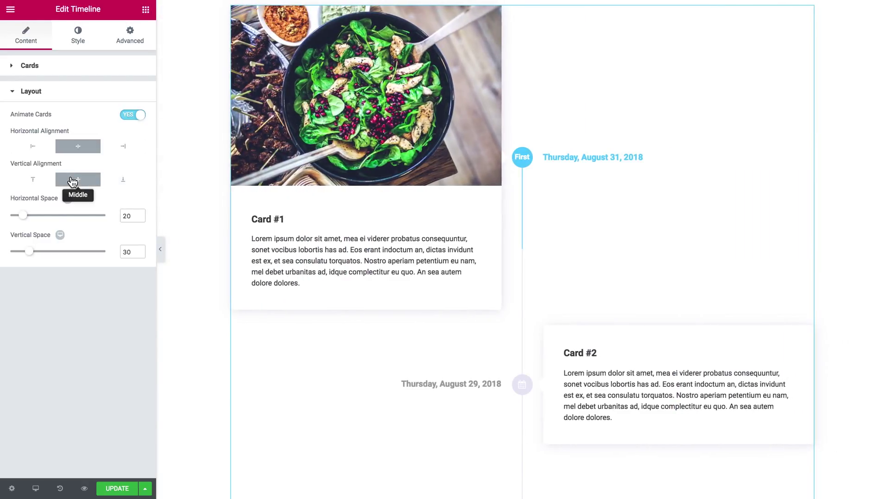
scroll(341, 341, up, 2)
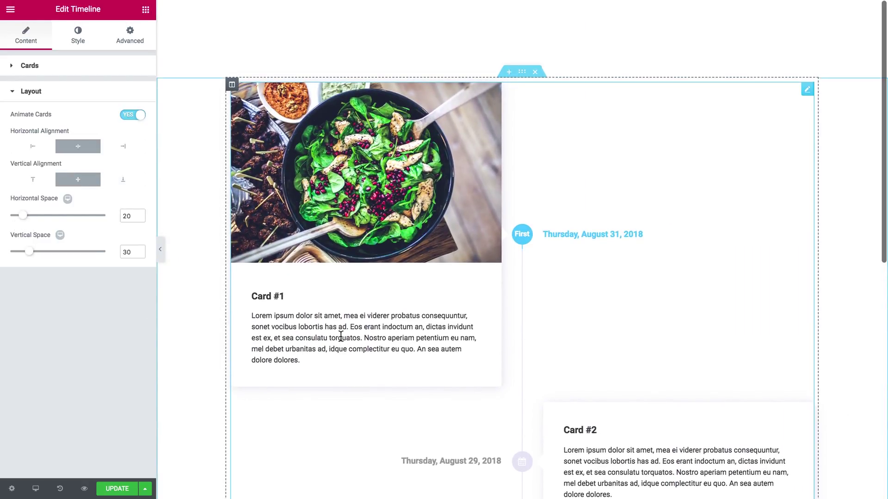
- Set Horizontal Space to 70, Vertical Space to 0, and turn Animate Cards off
drag(24, 217, 55, 220)
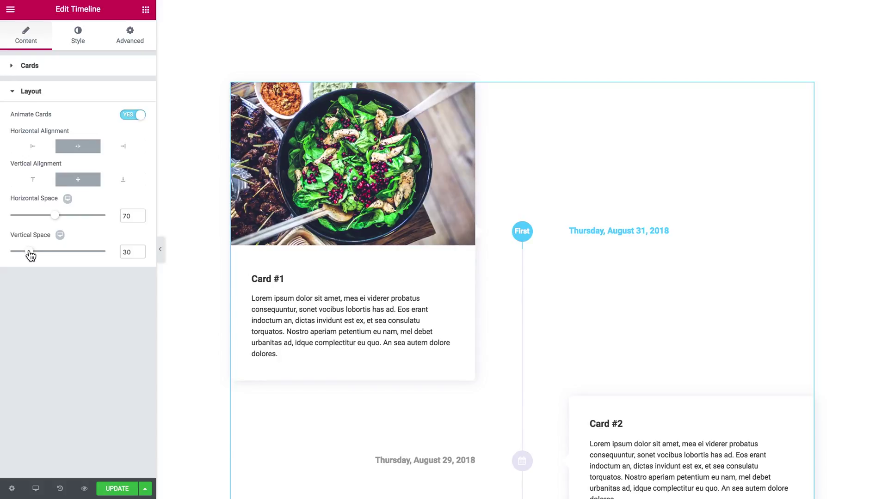
drag(30, 256, 1, 256)
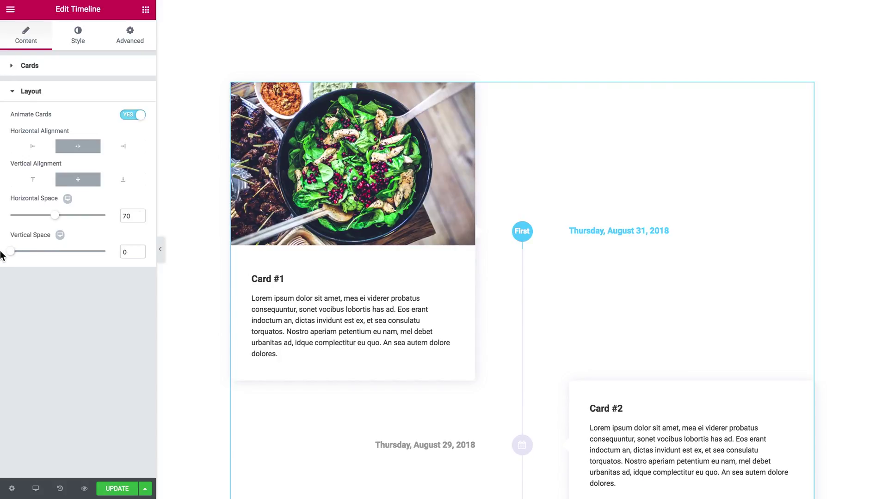
scroll(404, 328, down, 9)
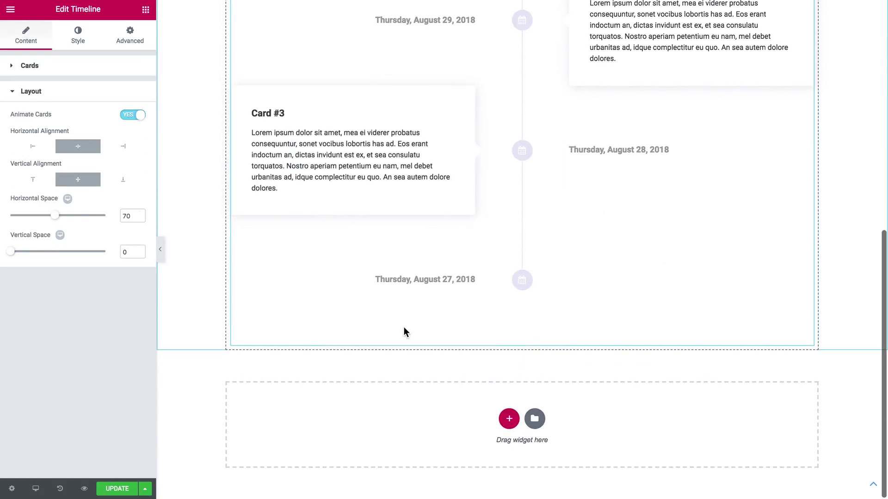
scroll(403, 327, up, 9)
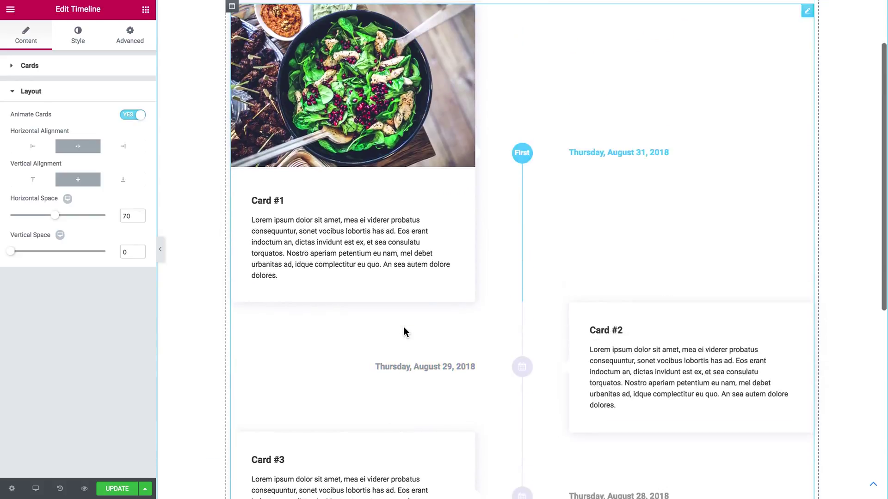
scroll(403, 327, down, 3)
scroll(403, 327, up, 3)
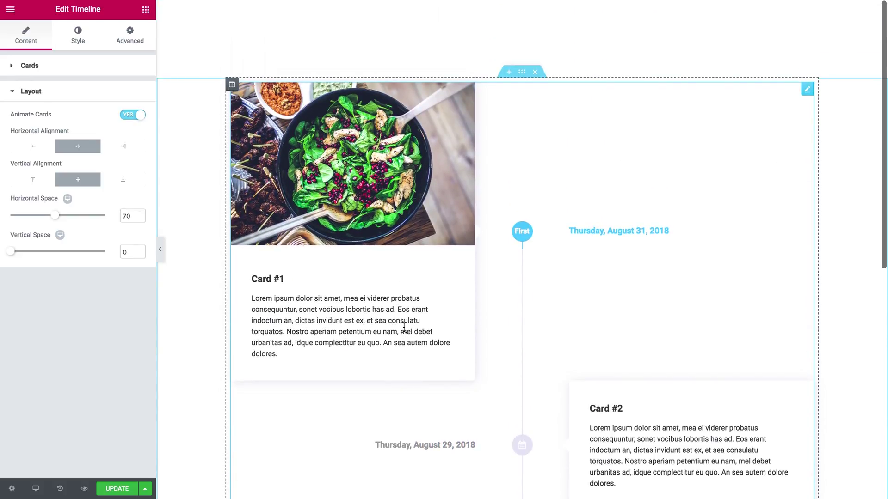
click(132, 115)
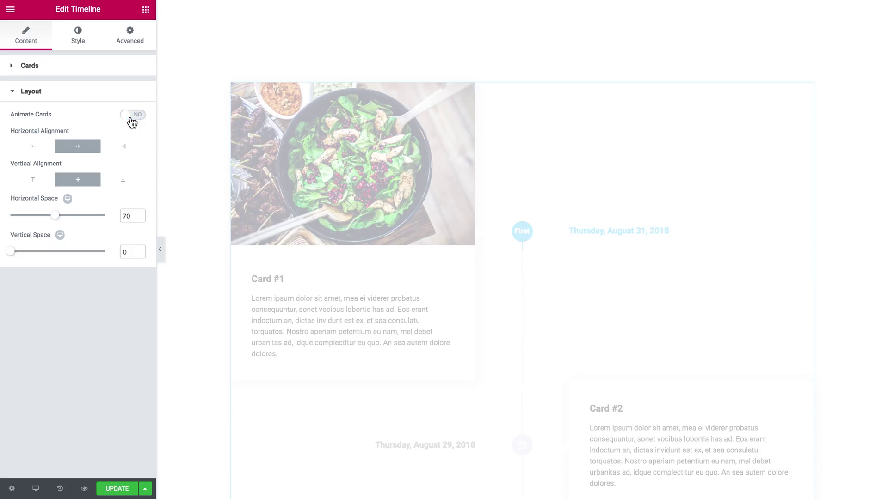
click(109, 92)
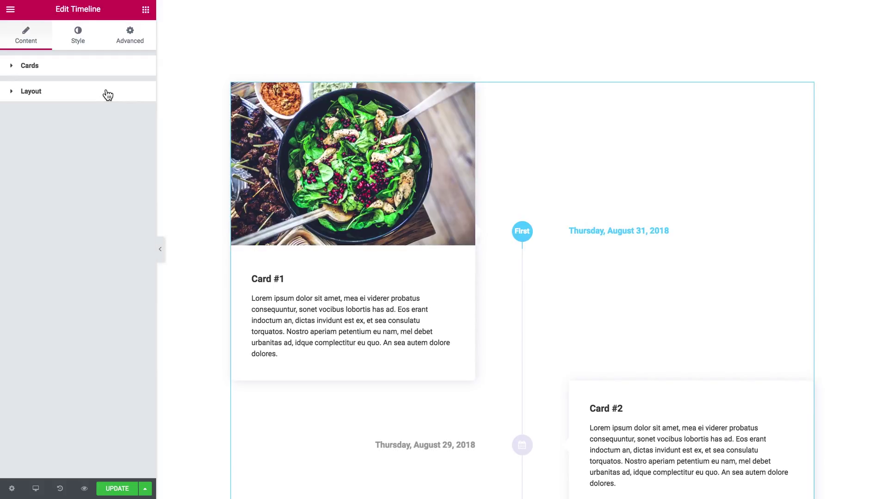
click(85, 47)
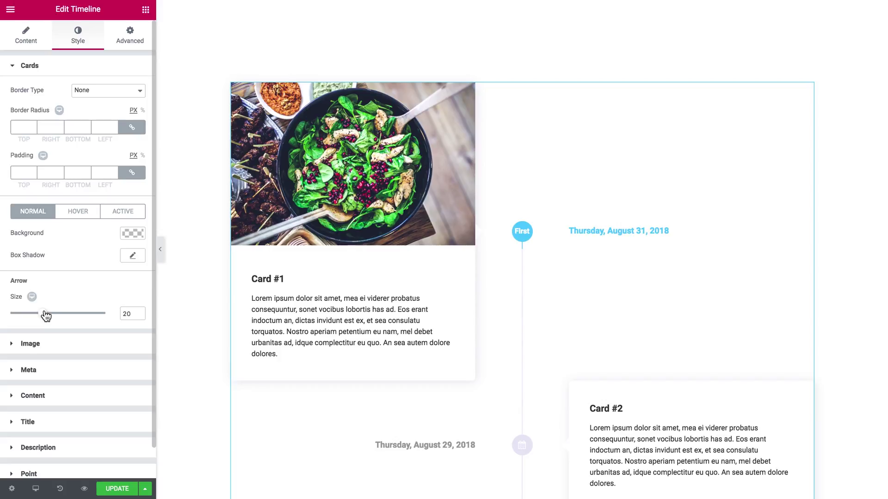
- Adjust the card Arrow Size through 41 and 27, finally settling at 0
drag(46, 316, 79, 317)
scroll(409, 312, down, 6)
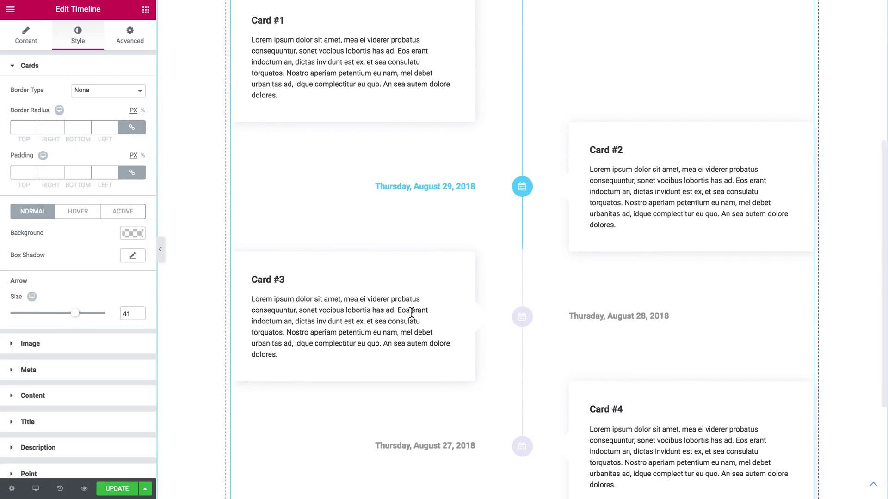
drag(75, 313, 42, 299)
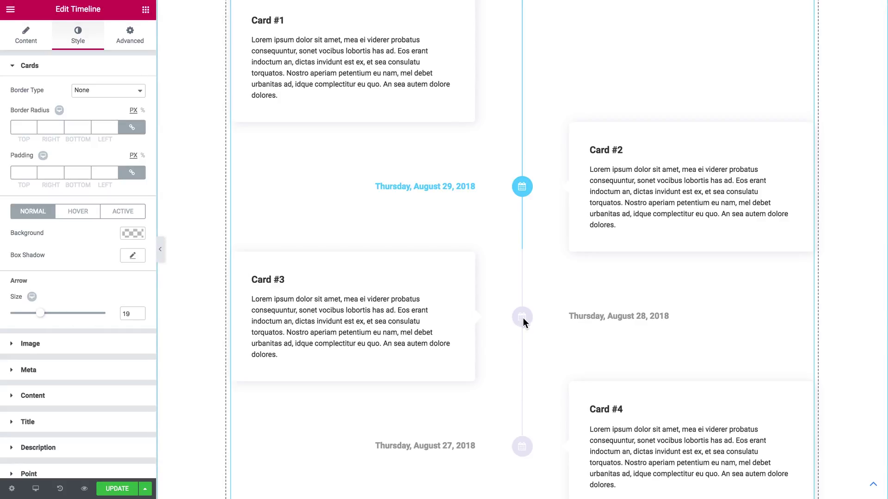
scroll(523, 318, up, 5)
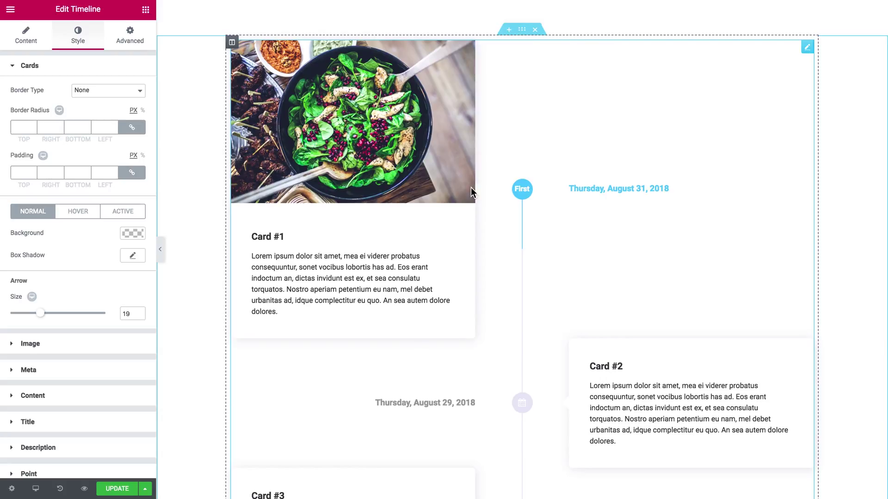
drag(42, 314, 3, 318)
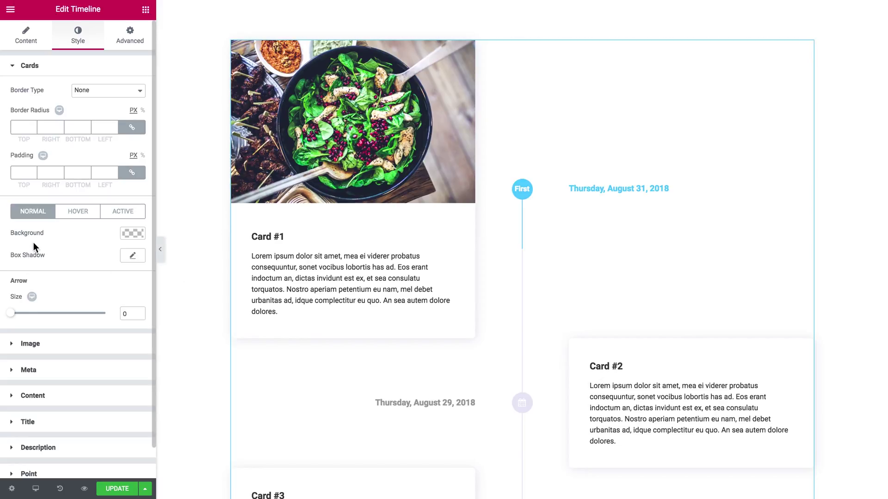
- Give the cards a grey-blue #a5b3c1 background in the Hover state
click(76, 213)
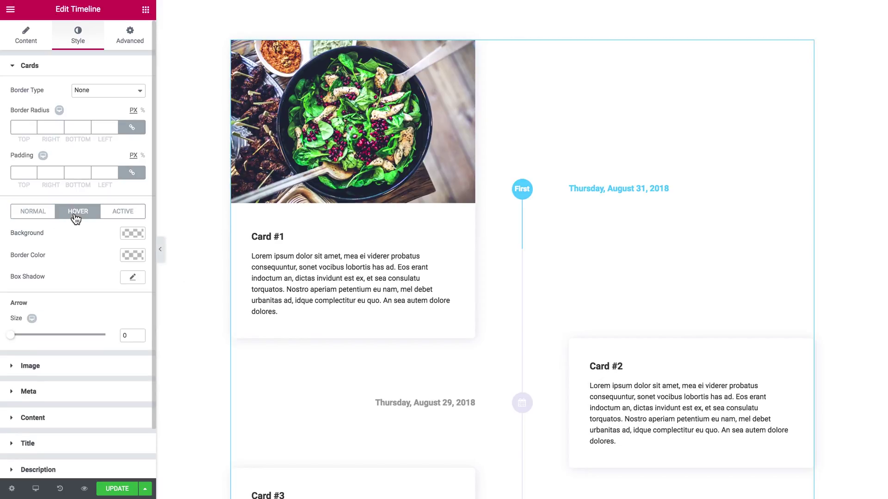
click(123, 234)
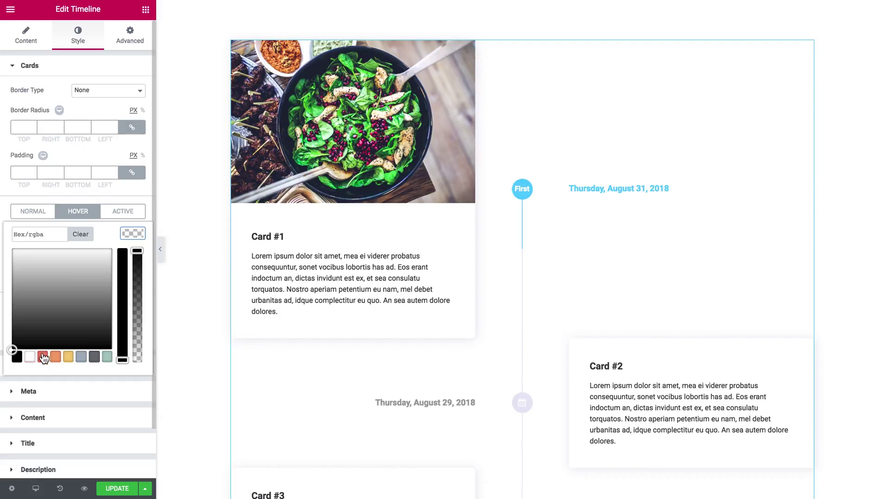
click(86, 358)
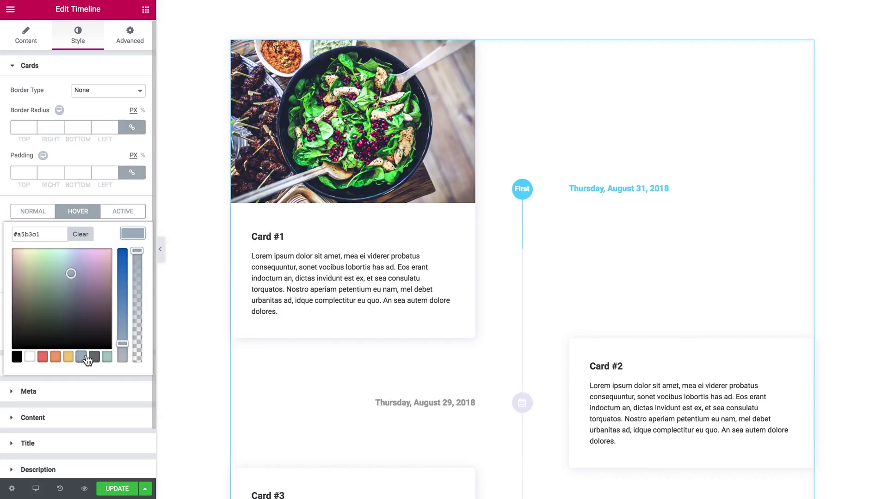
click(135, 235)
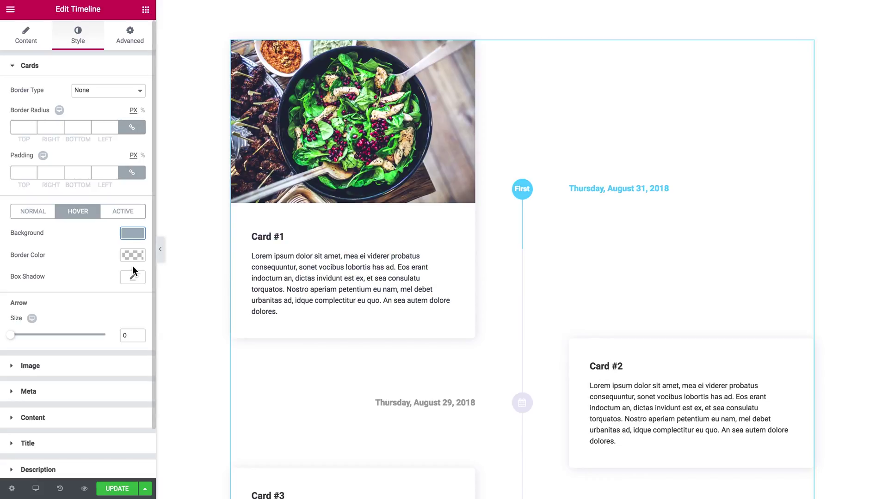
- Clear the hover background colour and try orange as the Active card background
click(131, 234)
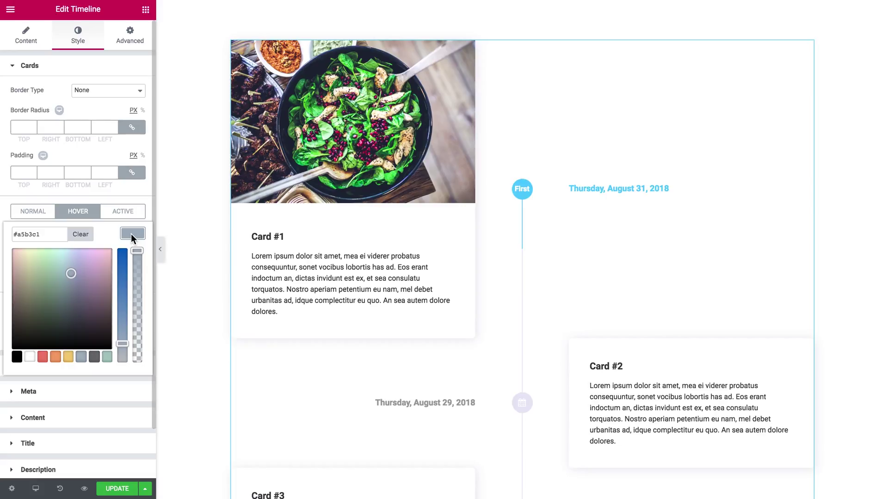
click(76, 235)
click(127, 234)
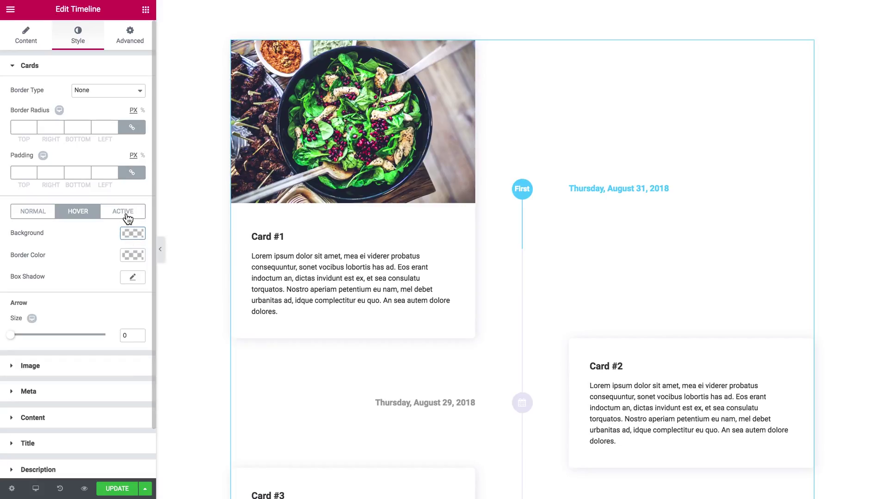
click(126, 216)
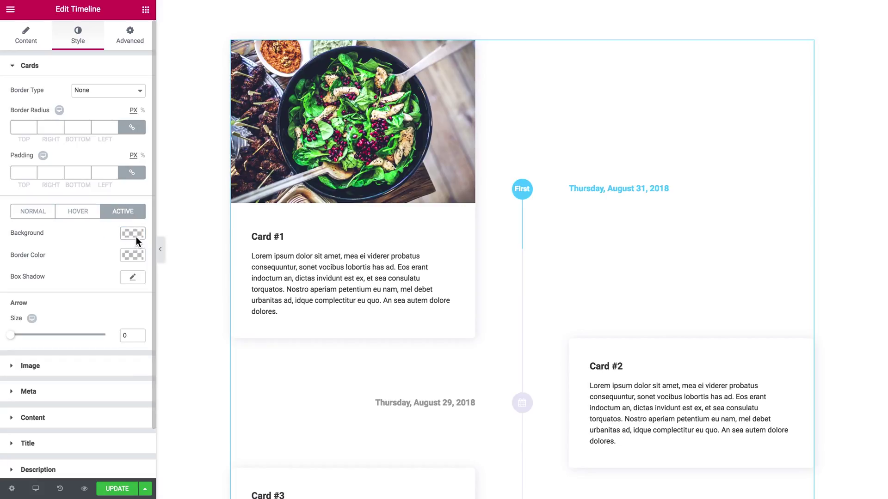
click(136, 237)
click(55, 357)
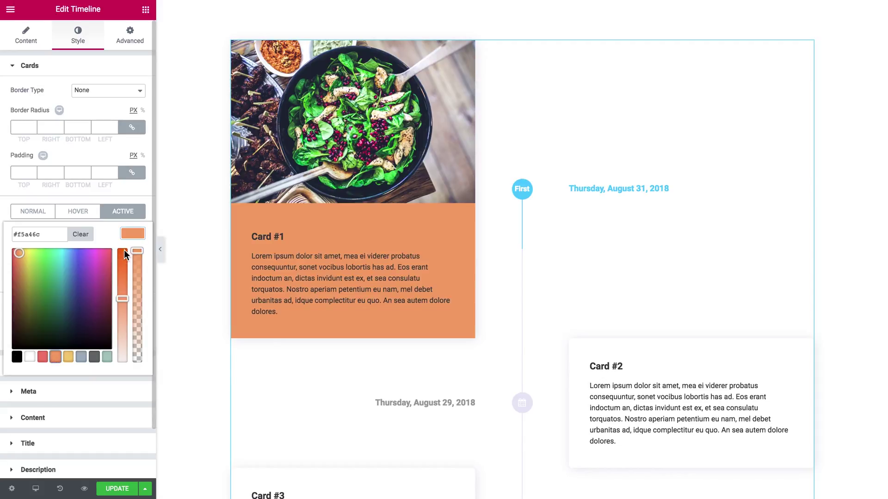
click(373, 331)
- Clear the Active card's orange background so the cards stay white
scroll(377, 333, down, 1)
scroll(377, 333, down, 6)
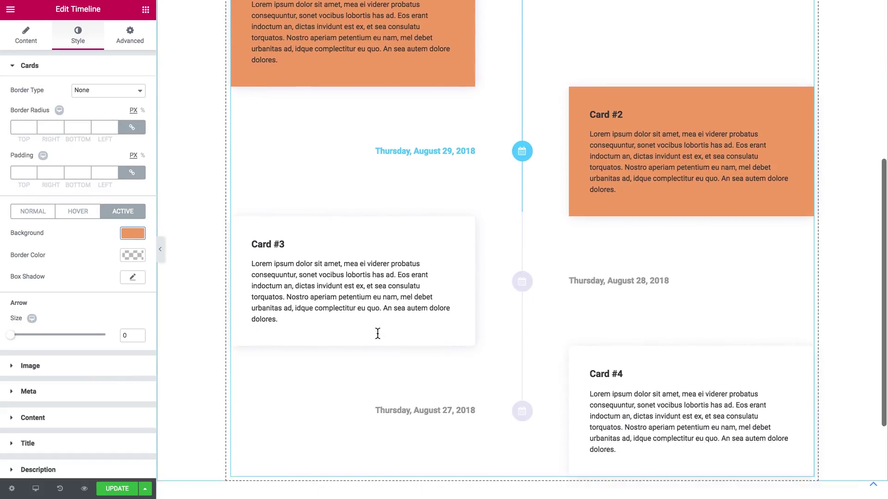
scroll(377, 333, up, 2)
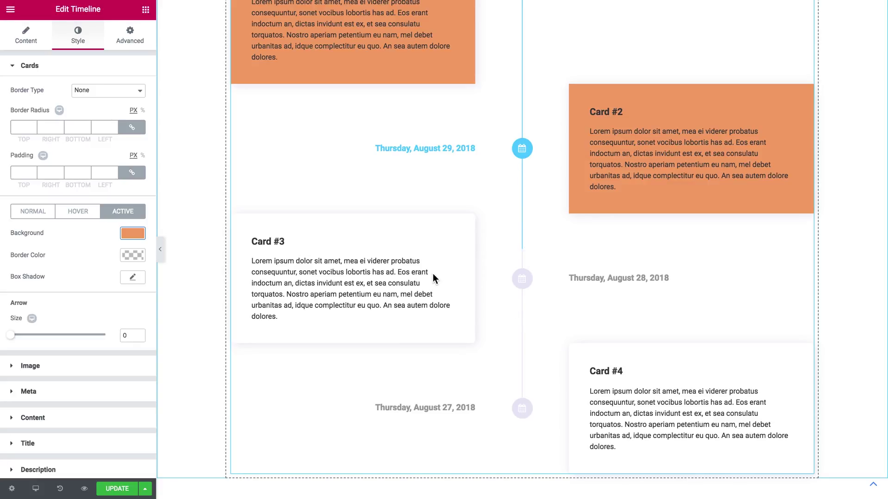
scroll(451, 284, down, 2)
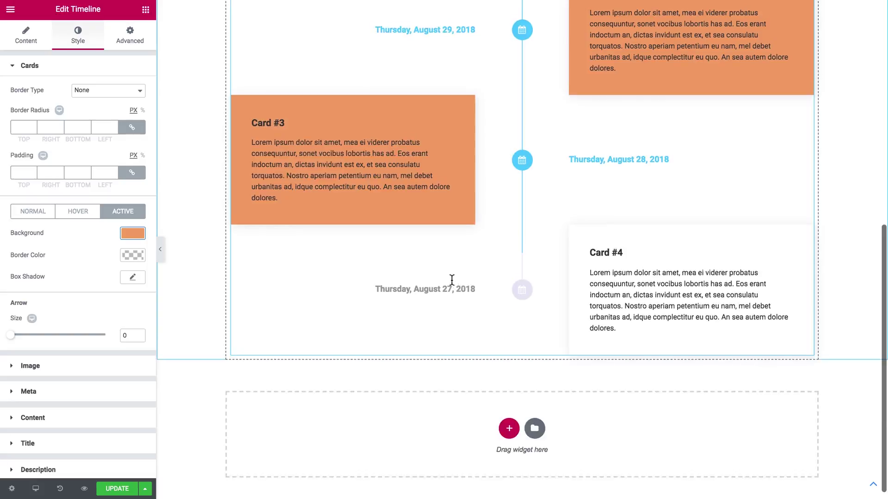
scroll(446, 283, up, 5)
click(130, 234)
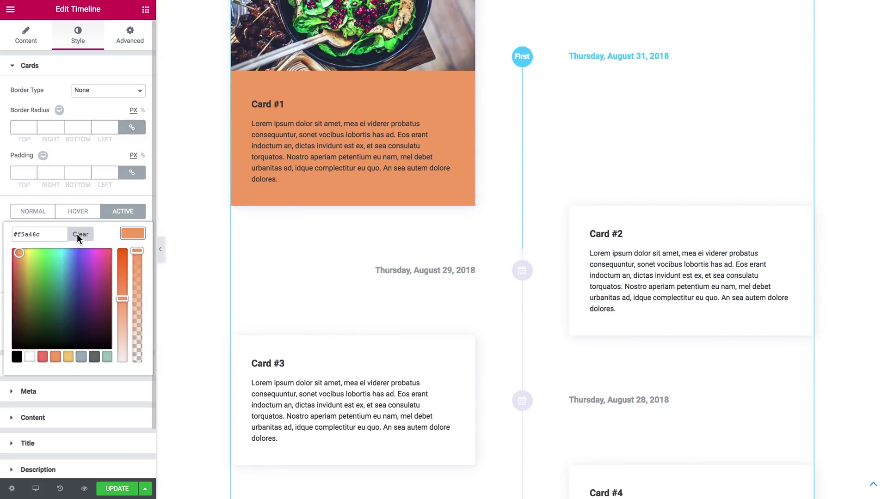
click(79, 234)
click(129, 235)
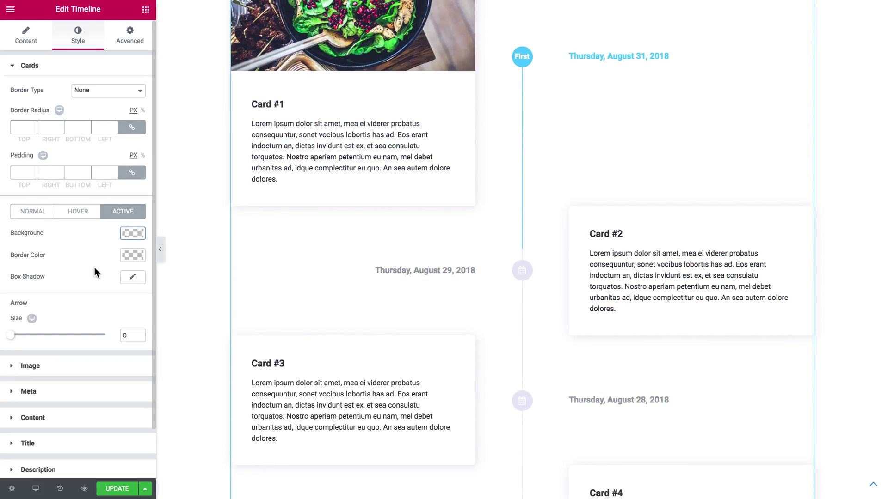
- Adjust the spacing below the card image in the Image style settings
click(108, 69)
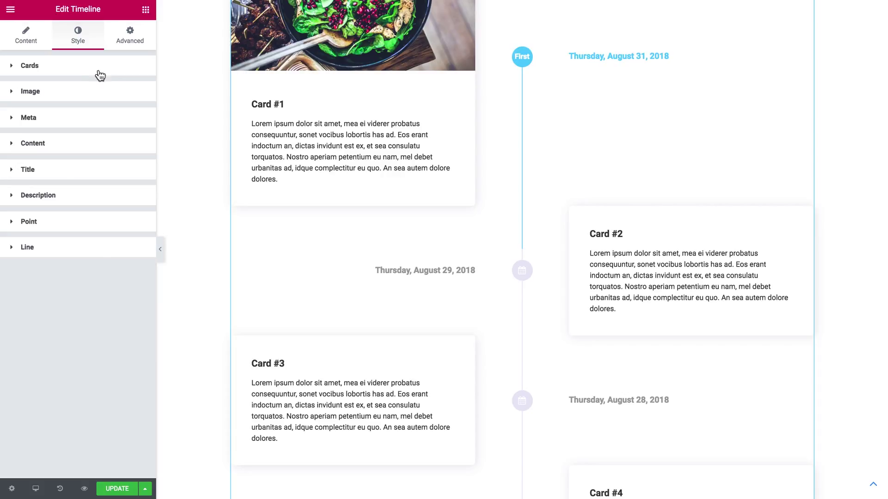
click(71, 95)
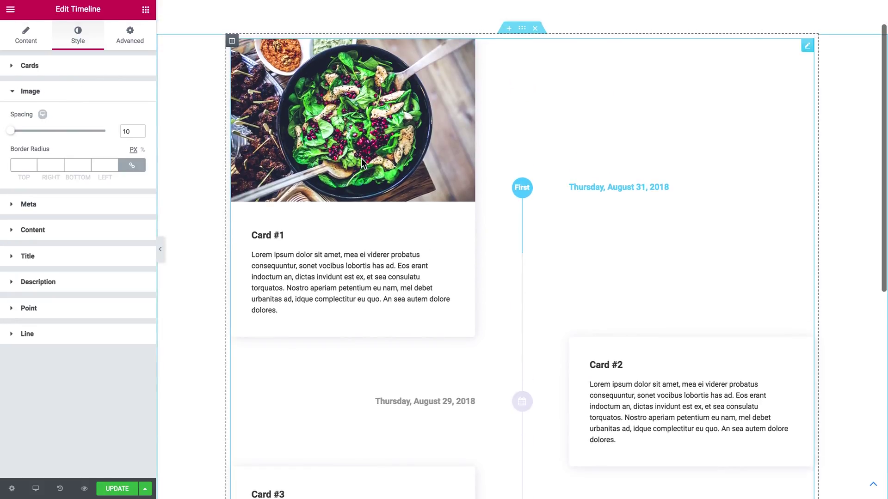
mouse_move(15, 132)
mouse_down()
mouse_move(35, 135)
mouse_move(3, 135)
mouse_up()
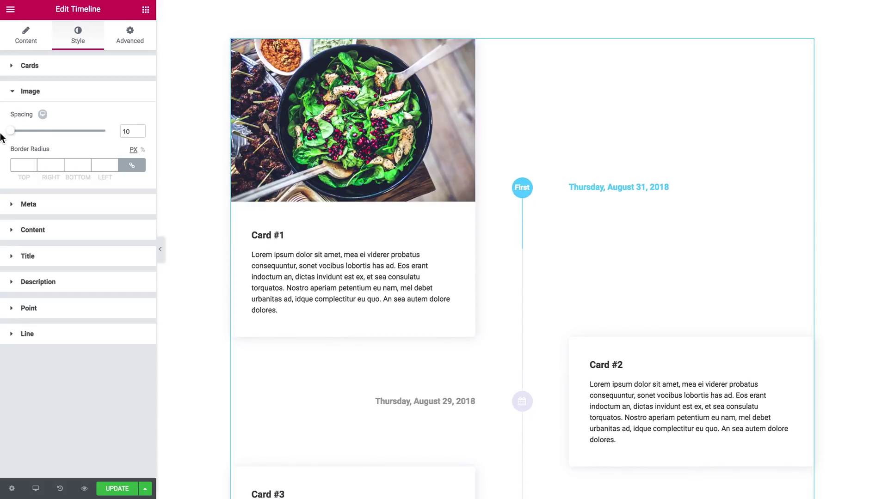
click(89, 92)
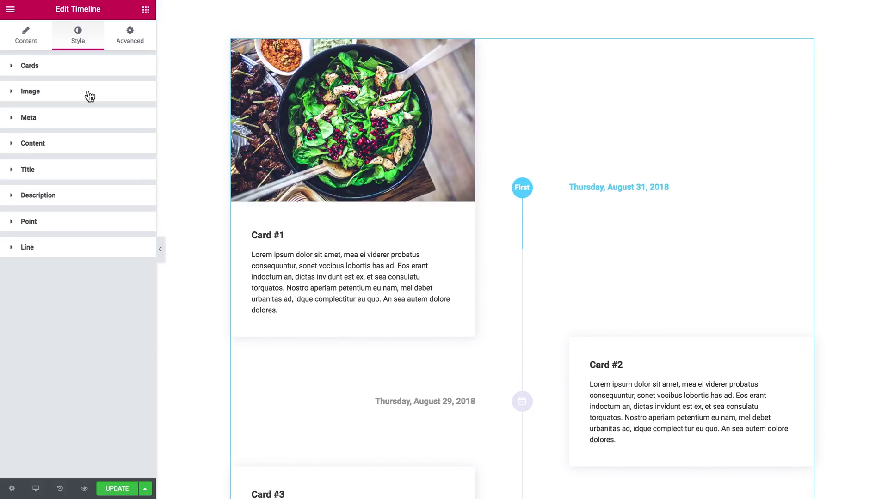
- Set the Meta typography Transform to Uppercase so the dates show in capitals
click(74, 119)
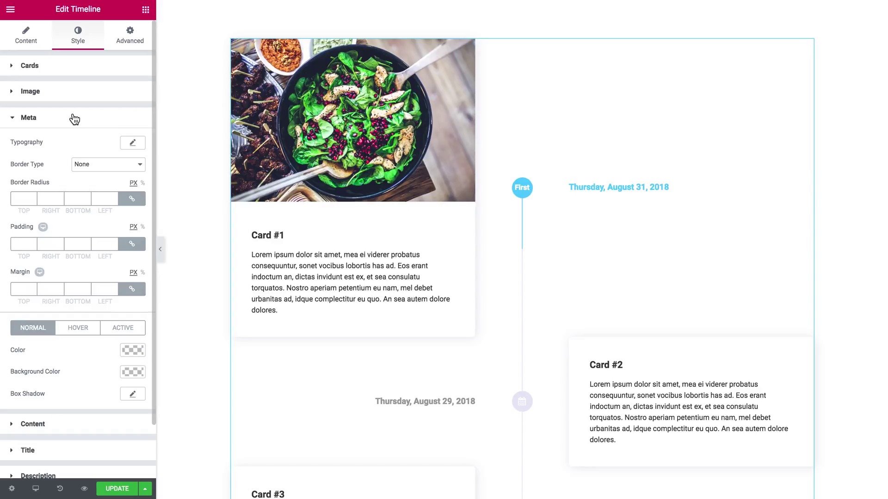
click(132, 142)
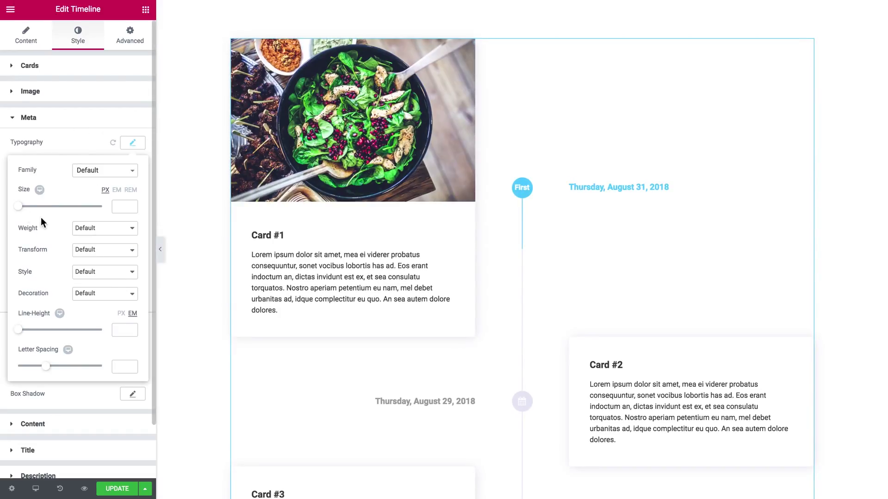
click(93, 249)
click(93, 259)
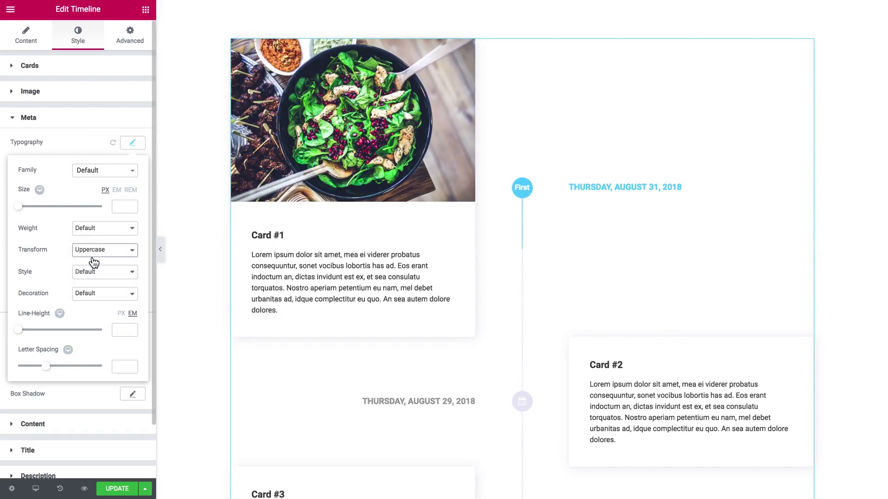
click(133, 143)
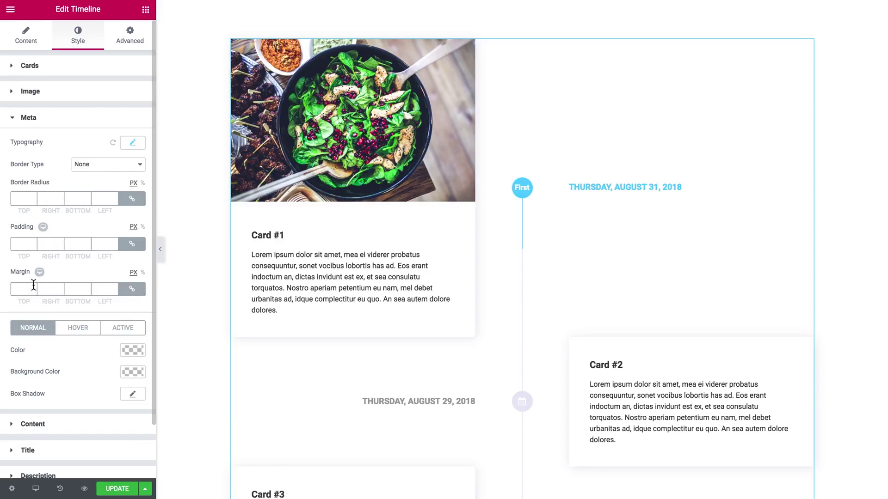
click(121, 121)
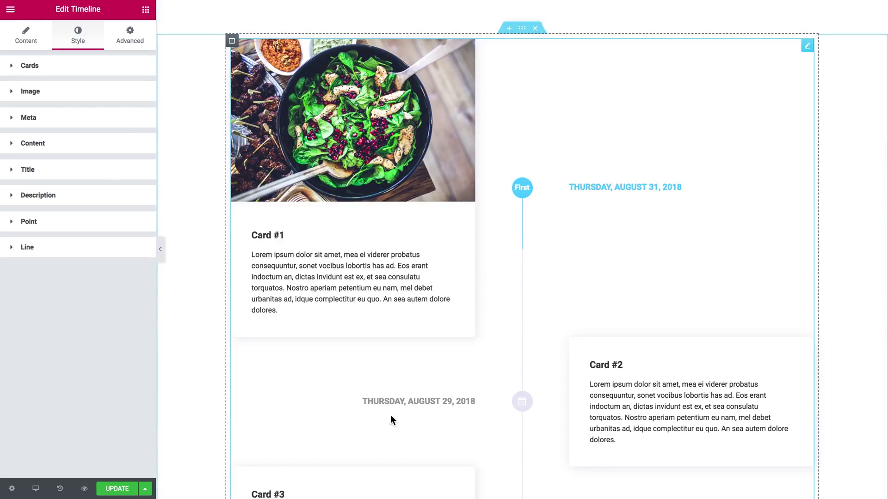
- Give the card content a Solid border coloured with the red preset
click(84, 149)
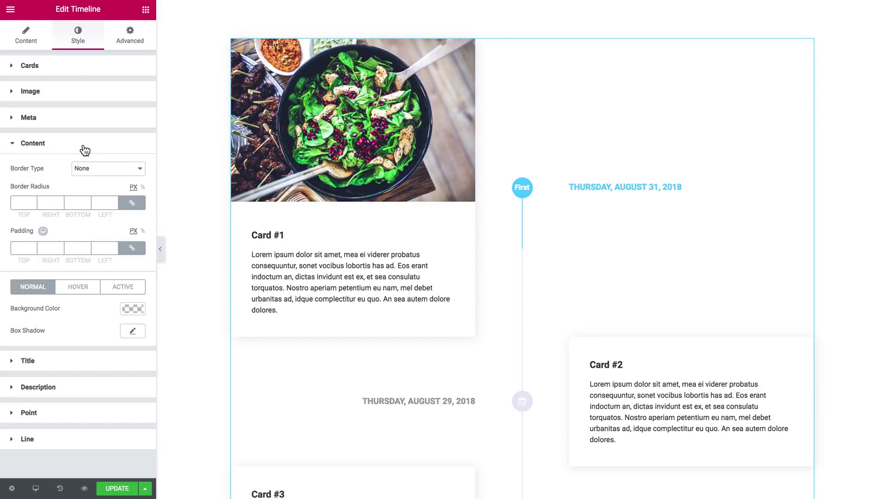
click(76, 170)
click(82, 177)
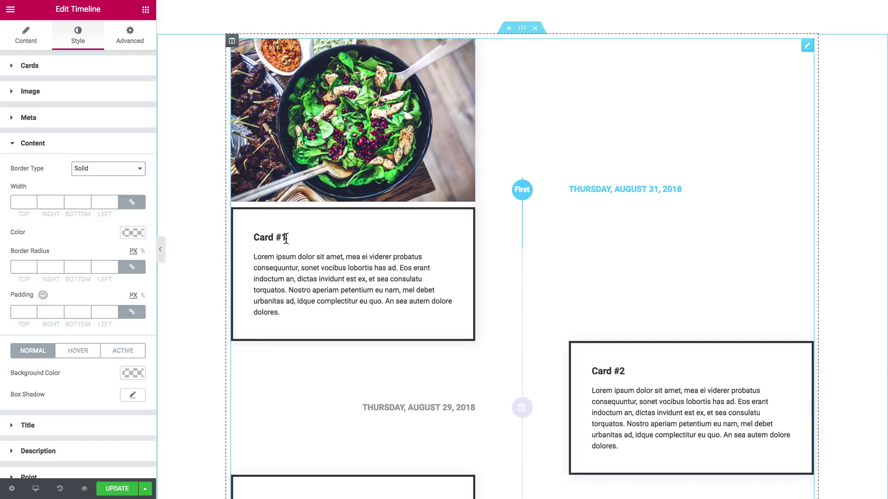
click(132, 232)
click(42, 356)
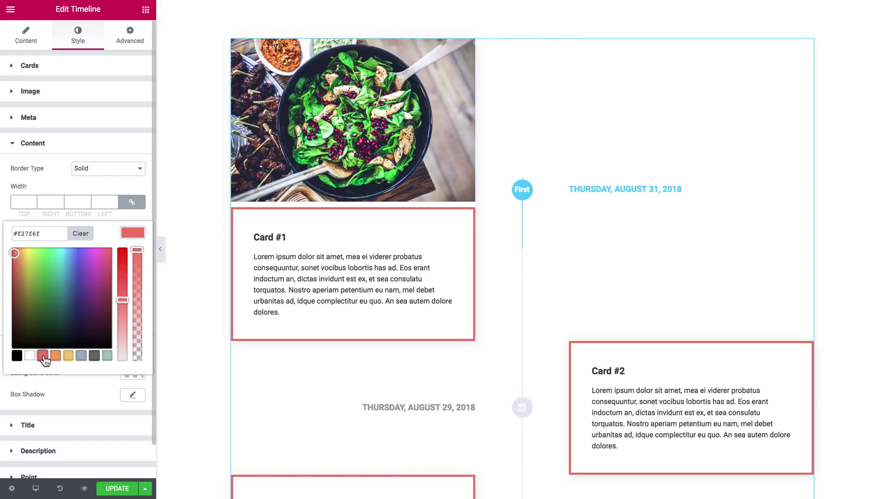
click(128, 233)
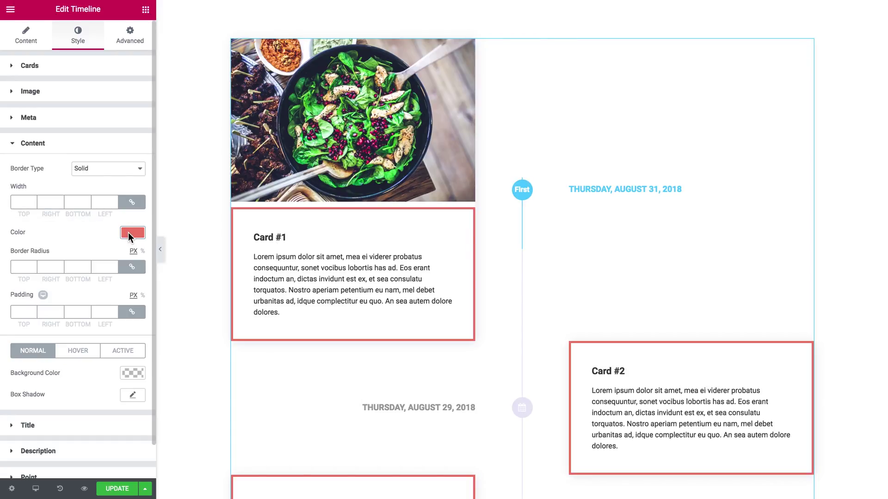
- Set the image Spacing to 0 so the first card's image meets its text
click(90, 96)
double_click(134, 131)
text(0)
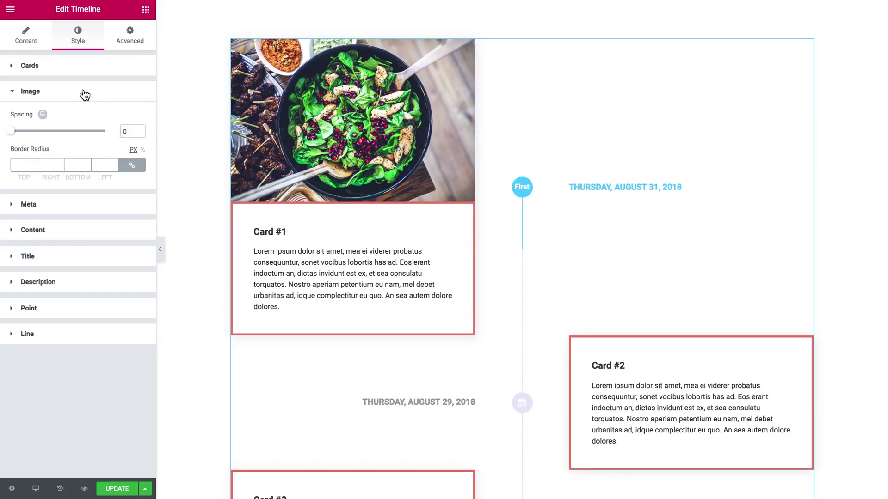
click(83, 91)
click(67, 148)
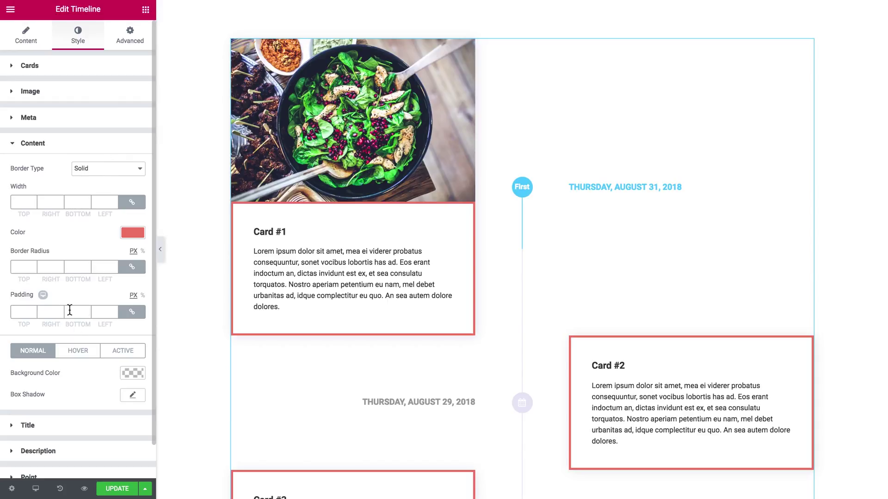
- Set the Title colour to the red preset
click(116, 150)
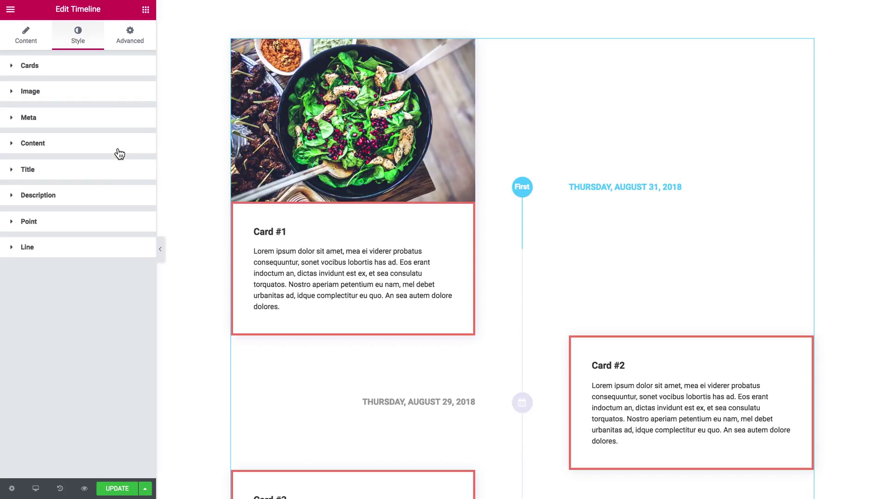
click(90, 174)
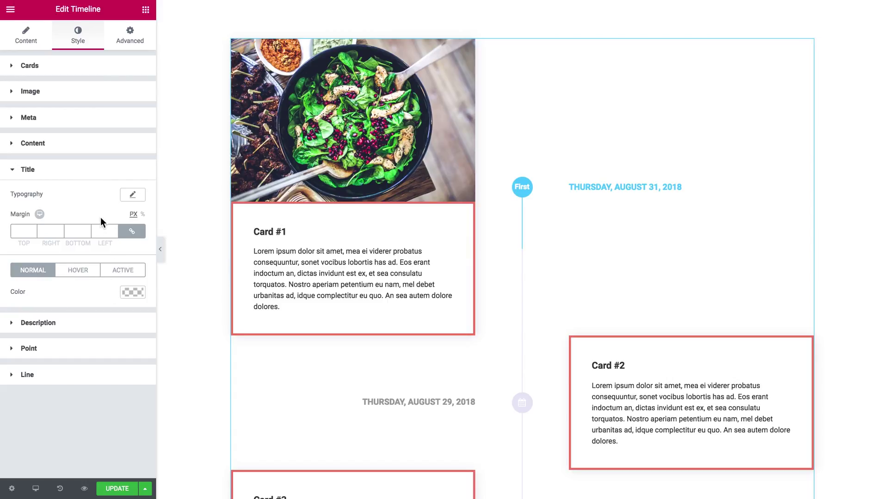
click(131, 292)
click(133, 323)
click(135, 290)
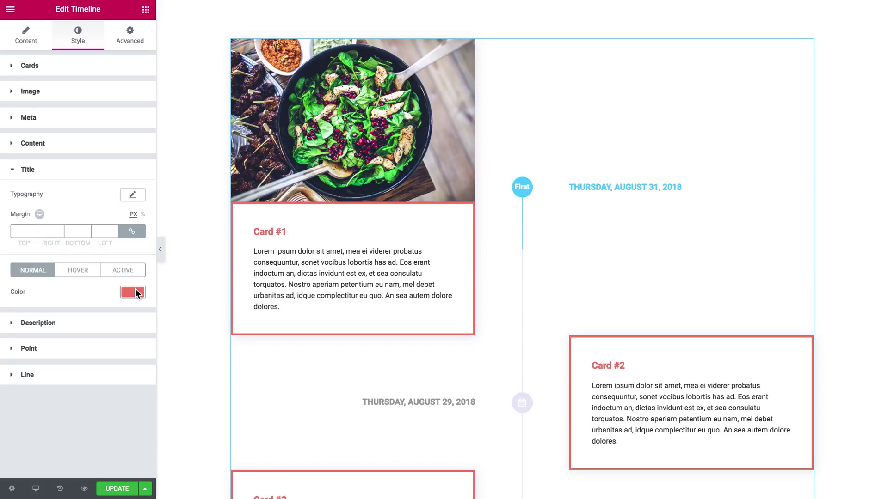
click(95, 177)
- Review the Description styling, then bring up the Point styling settings
click(64, 197)
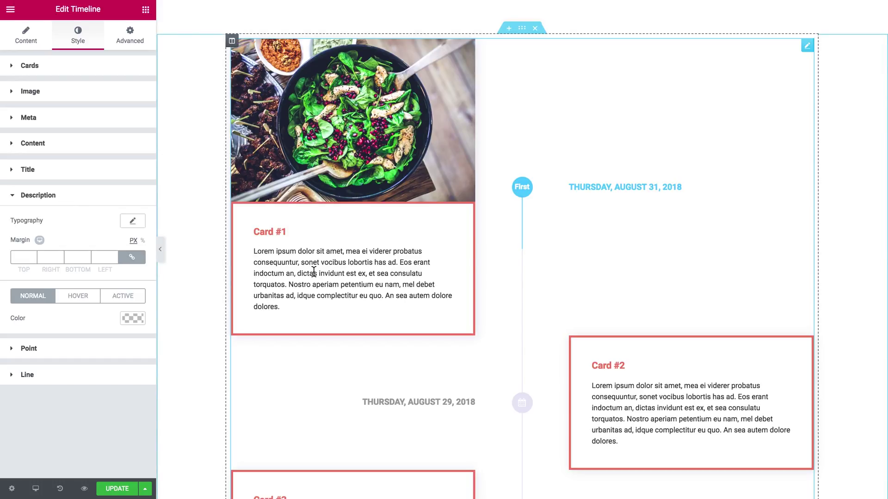
click(100, 203)
click(70, 223)
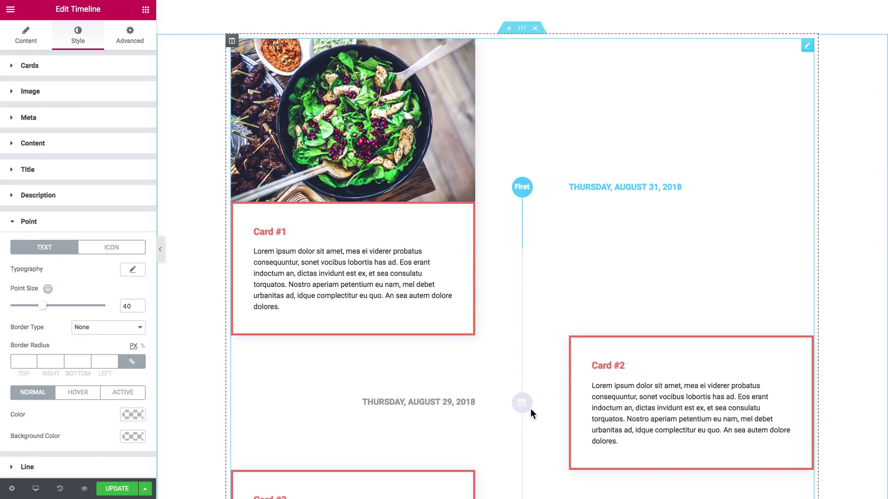
- Enlarge the timeline points to size 49 and give them the red #f27f6f background
scroll(531, 410, down, 5)
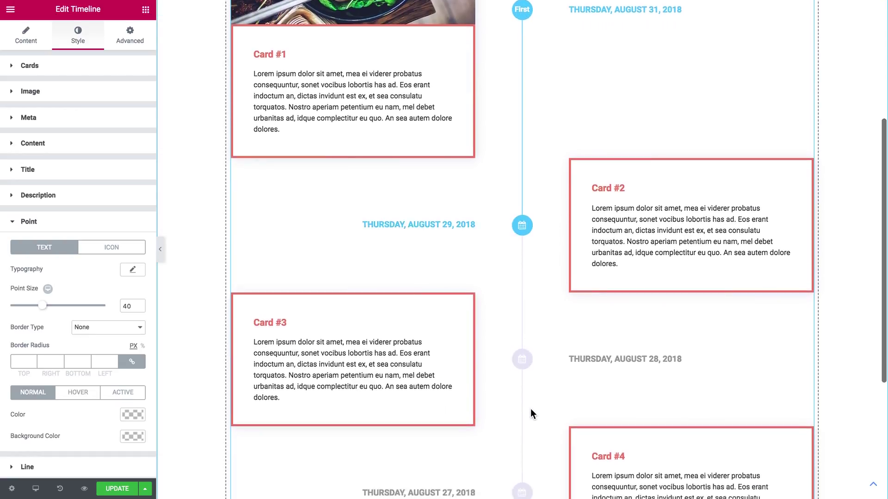
scroll(531, 409, up, 4)
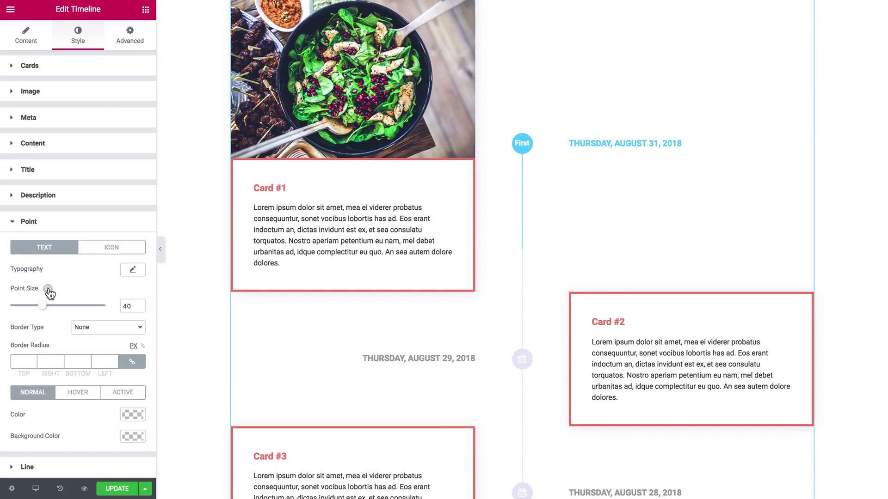
drag(42, 306, 51, 313)
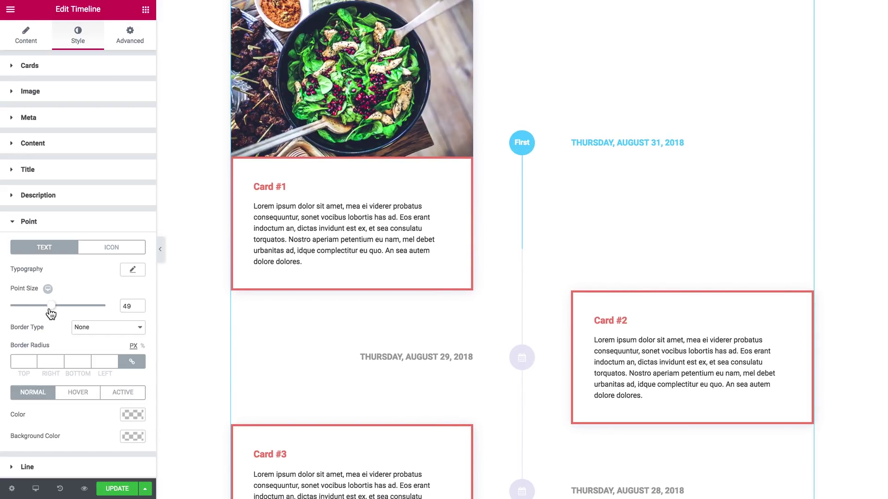
click(133, 414)
click(42, 459)
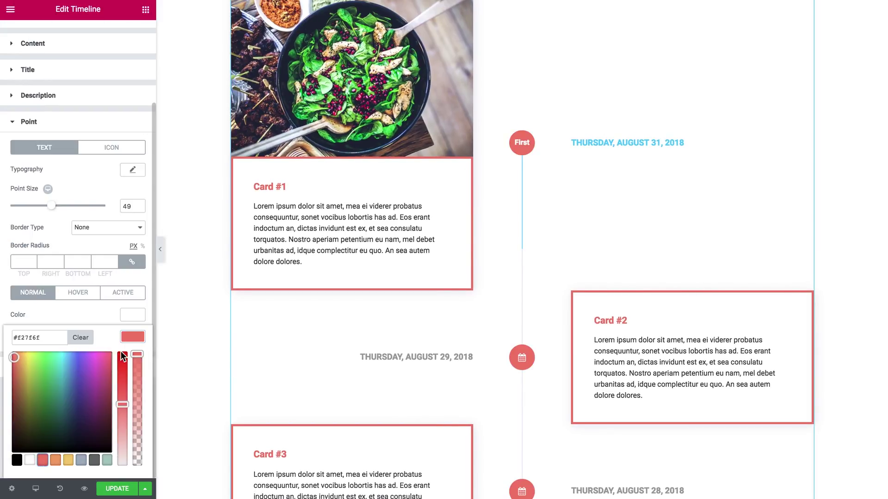
click(134, 337)
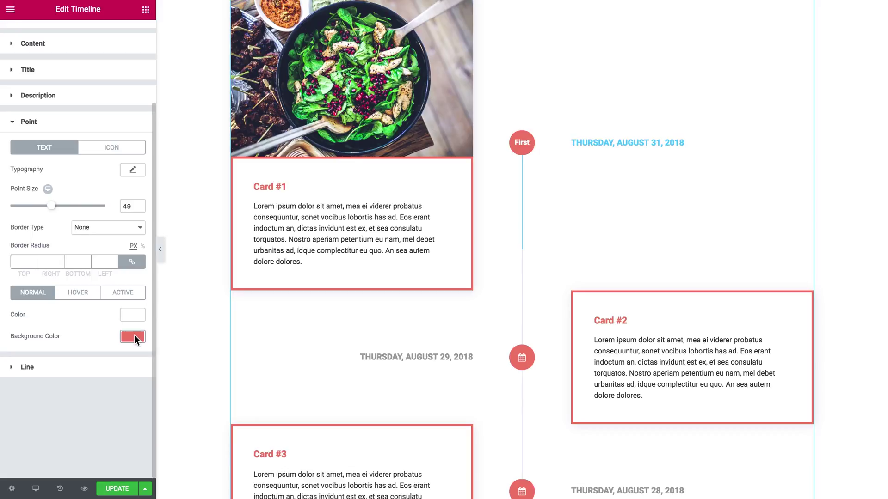
click(95, 121)
click(46, 250)
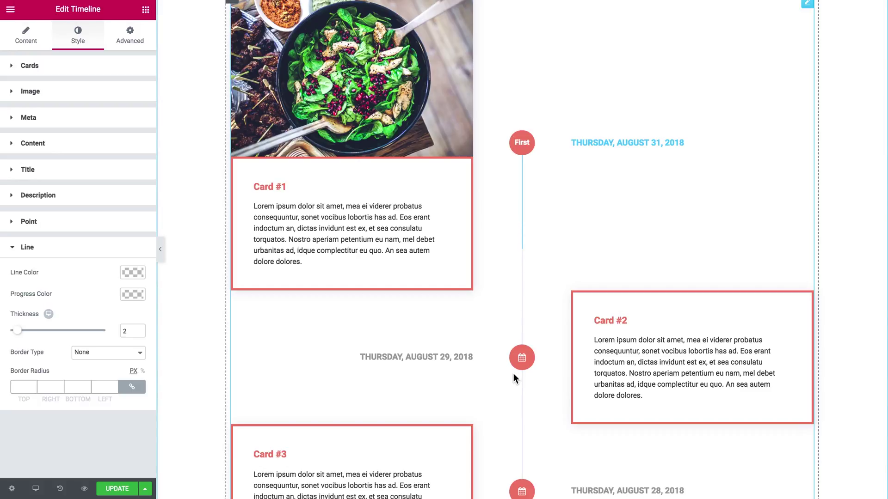
- Leave Line Color empty and set the Progress Color to the red preset
click(133, 273)
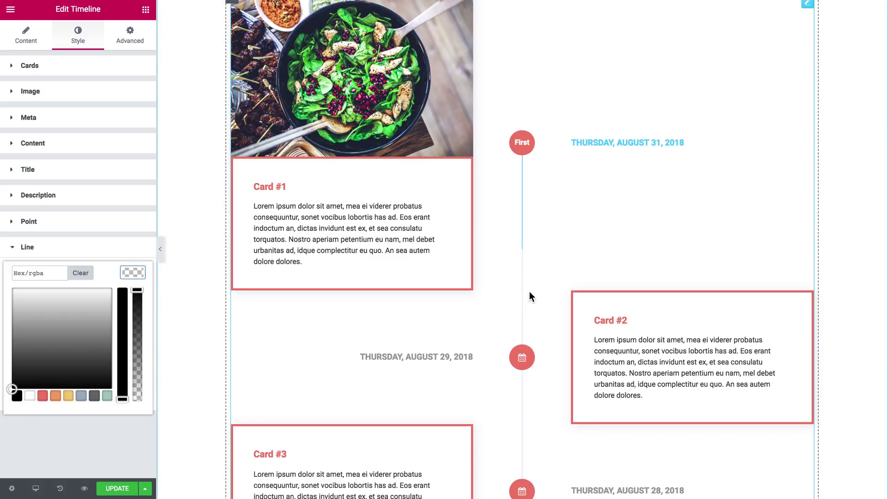
click(128, 272)
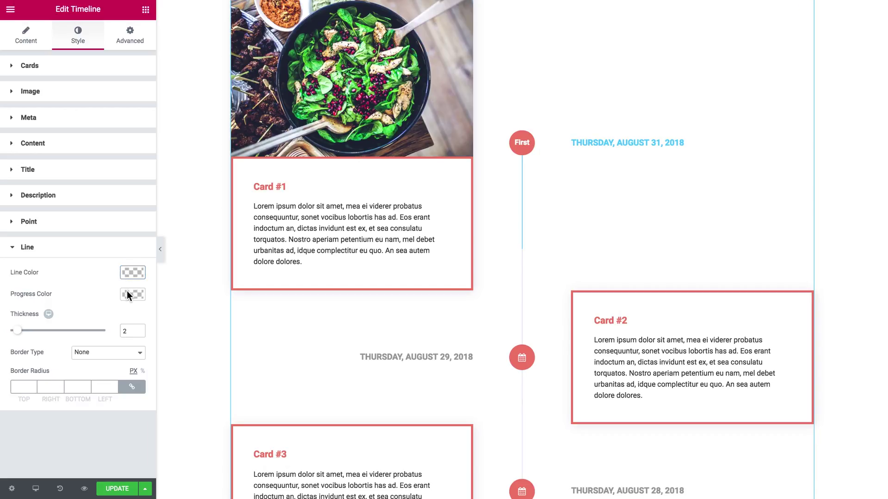
click(127, 292)
click(42, 418)
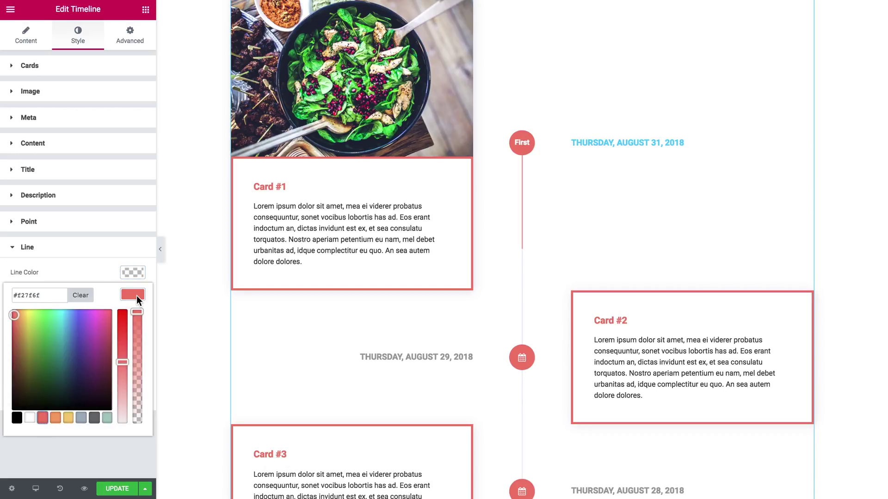
click(137, 296)
scroll(520, 178, down, 5)
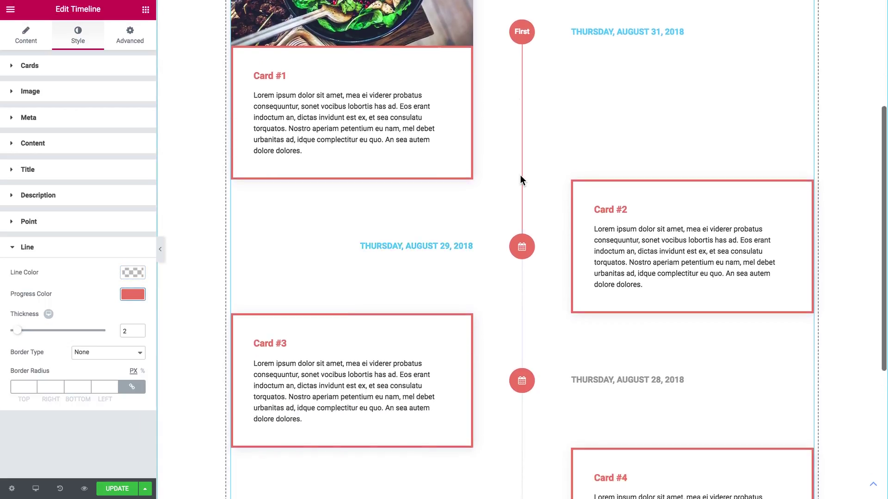
scroll(520, 176, down, 3)
scroll(520, 175, up, 6)
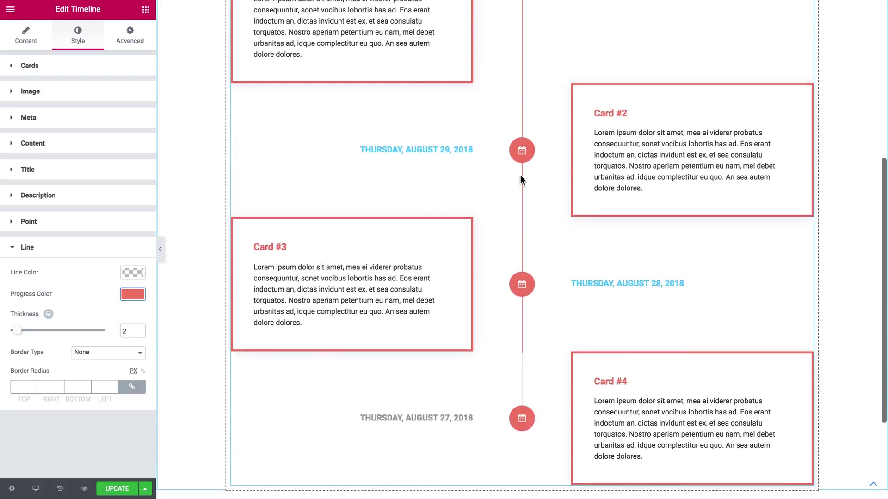
scroll(520, 180, up, 1)
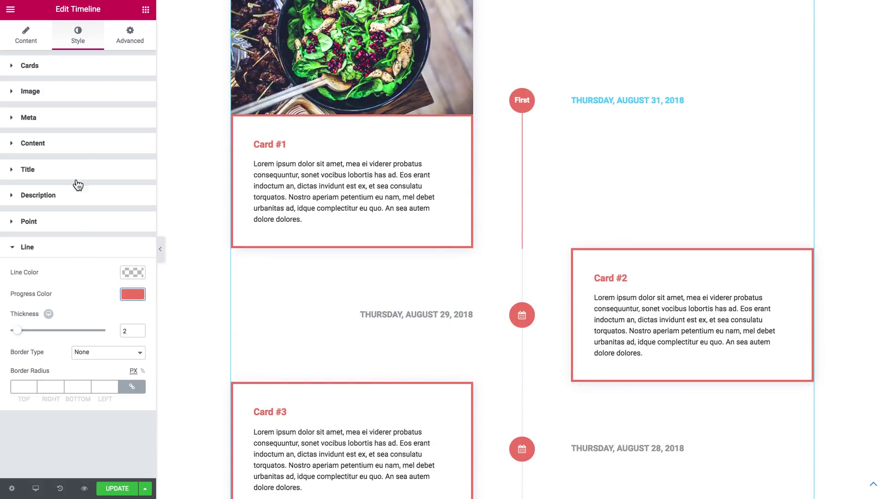
- Set the Meta Normal colour to the red preset #f27f6f
click(85, 128)
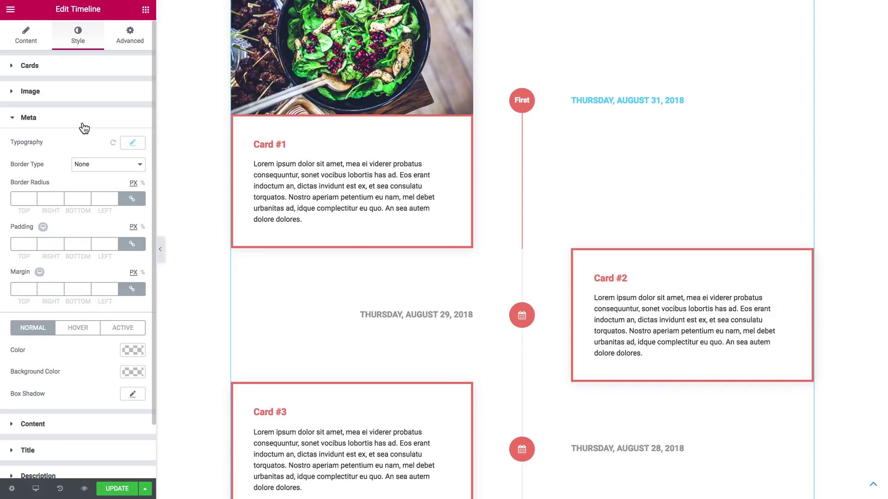
click(135, 351)
click(42, 472)
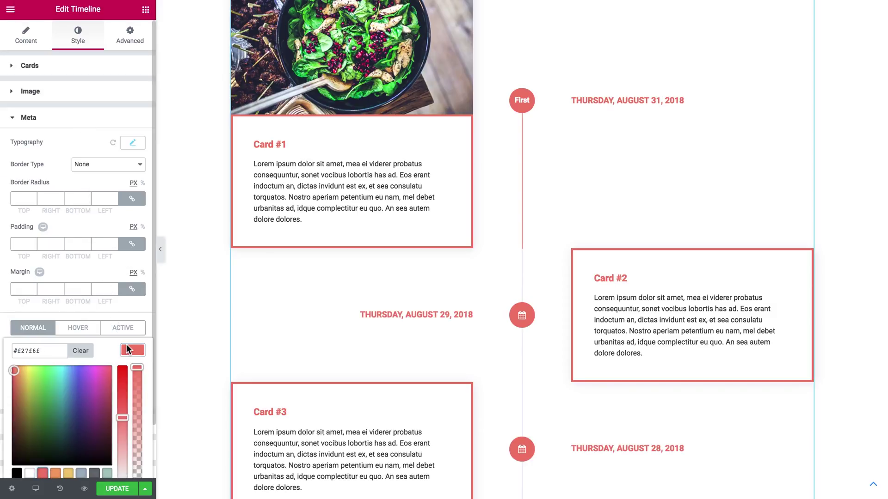
click(130, 350)
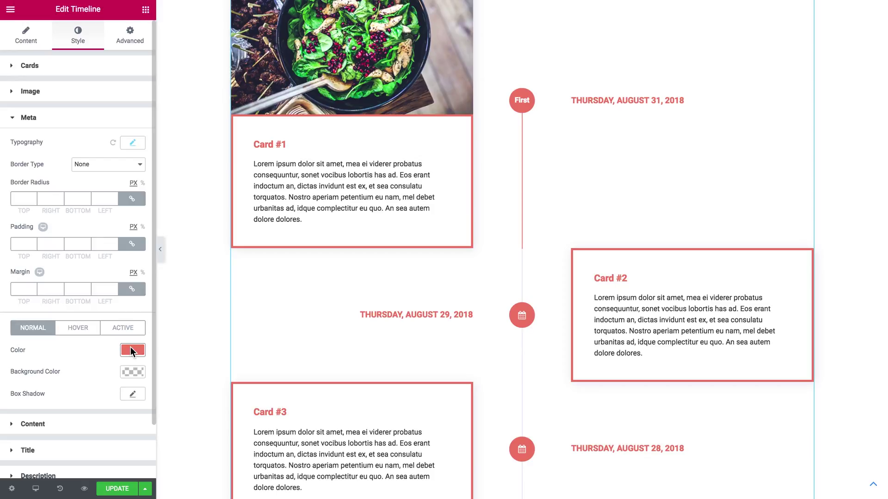
- Preview the page with the editor panel hidden, then restore the panel
click(161, 255)
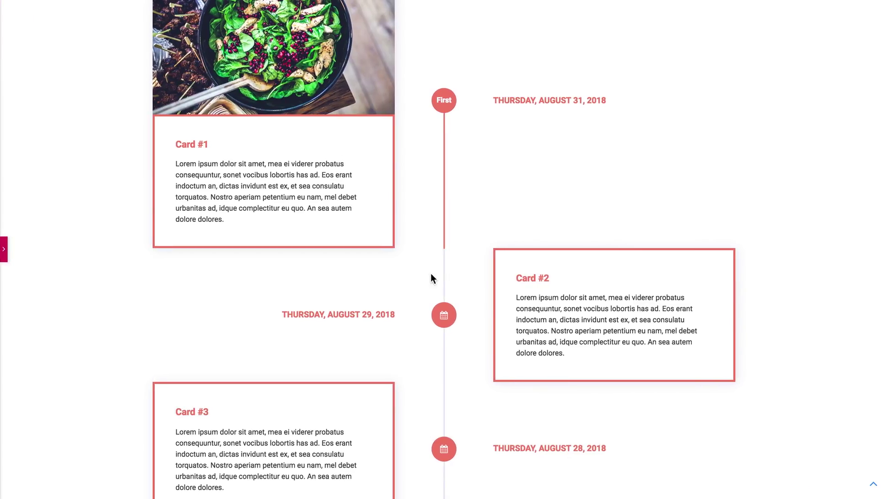
scroll(455, 250, down, 5)
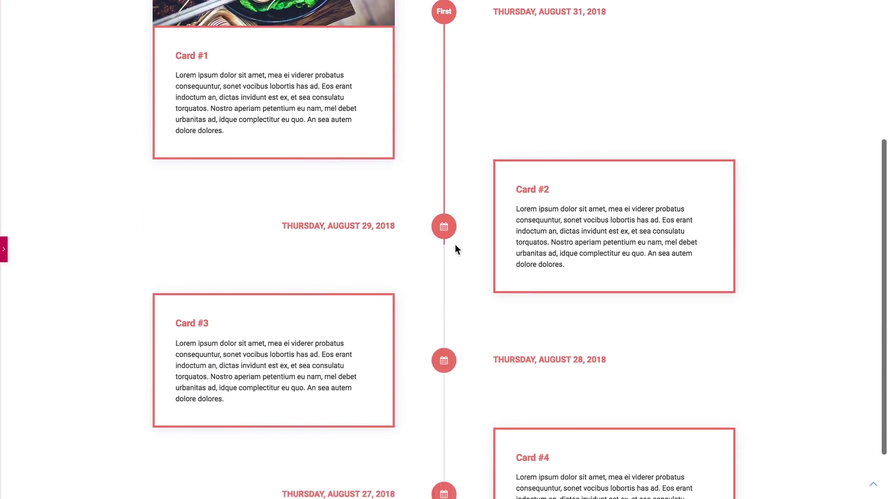
scroll(456, 250, down, 2)
scroll(456, 250, up, 5)
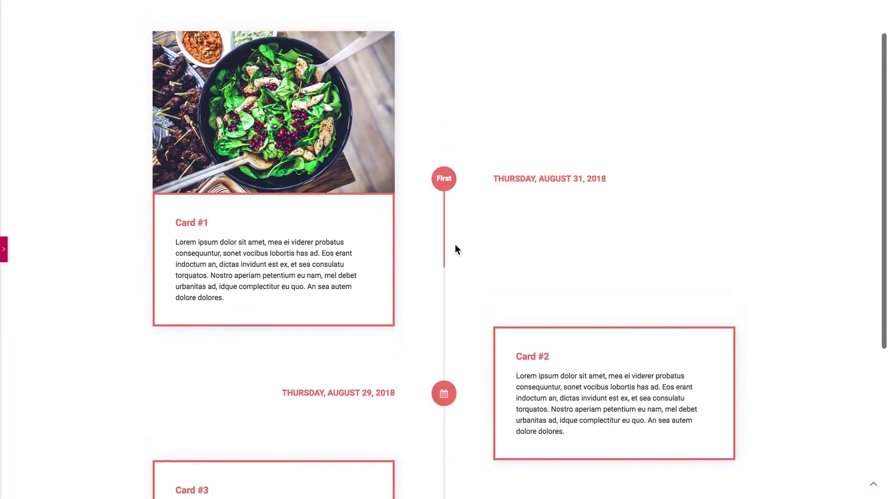
scroll(456, 248, down, 6)
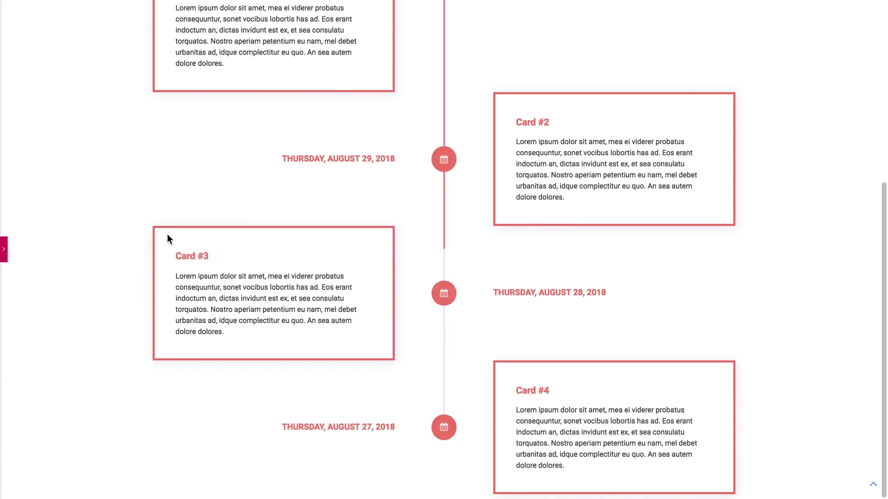
click(3, 249)
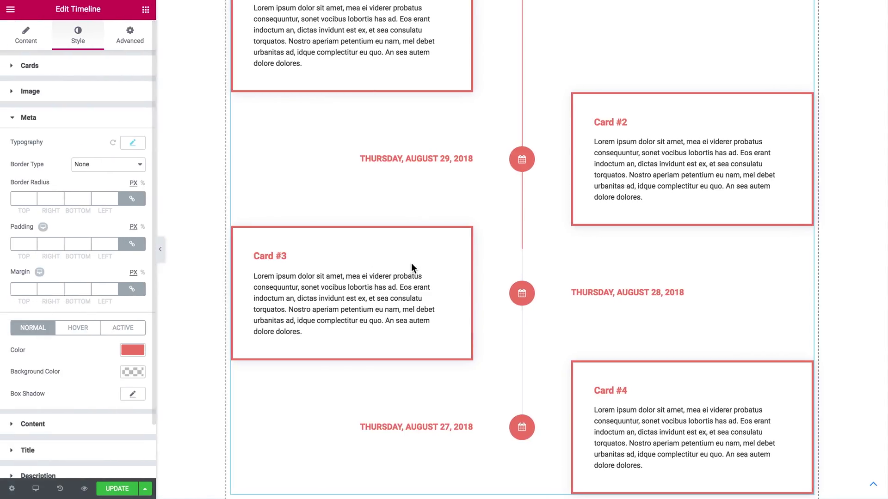
scroll(411, 267, down, 3)
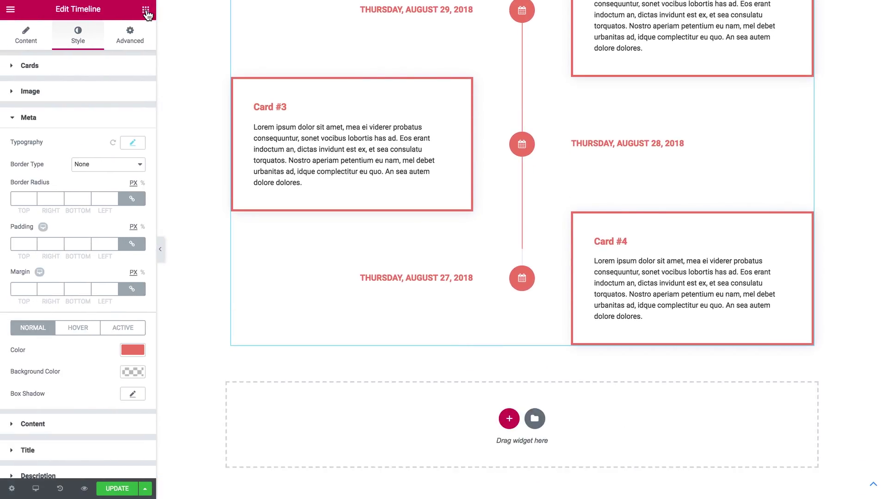
click(145, 11)
- Drop a Spacer below the timeline, set its Space to 317, and preview full width
drag(105, 259, 319, 428)
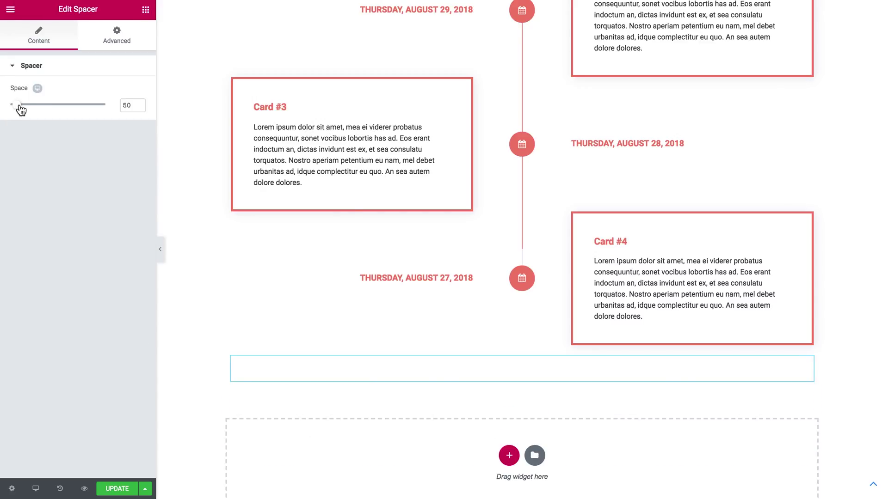
drag(21, 110, 62, 112)
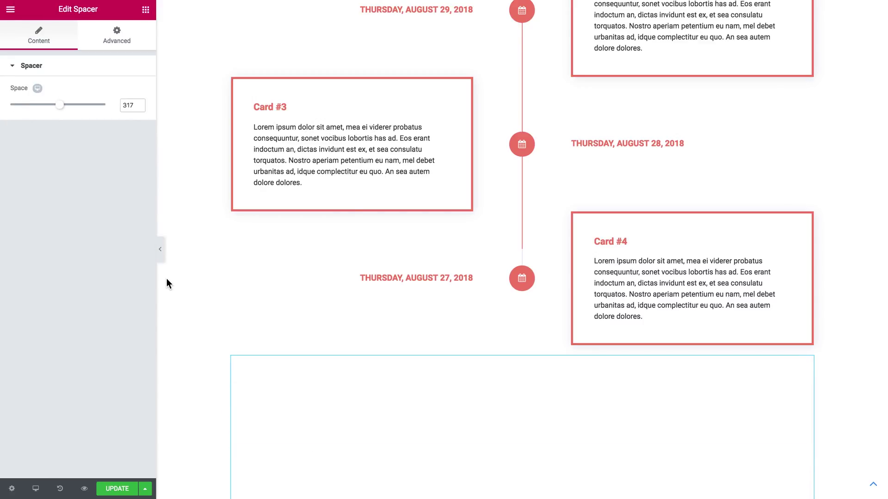
click(159, 250)
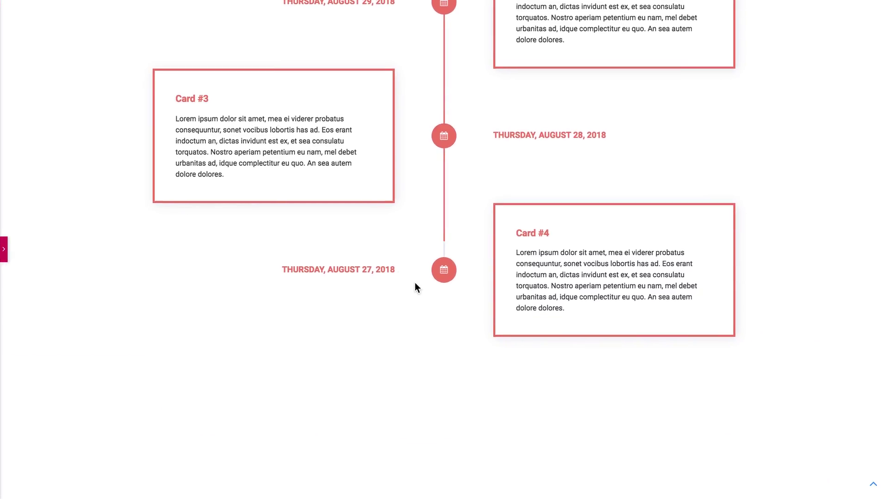
scroll(414, 283, down, 1)
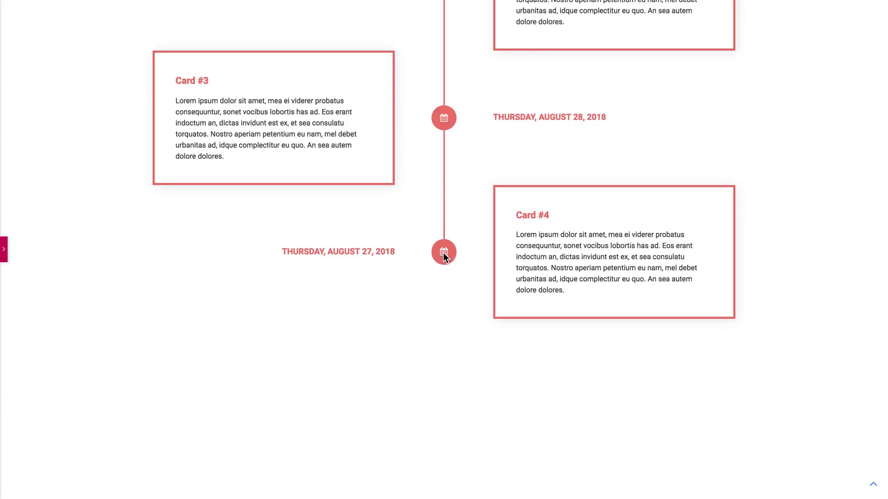
scroll(527, 290, up, 10)
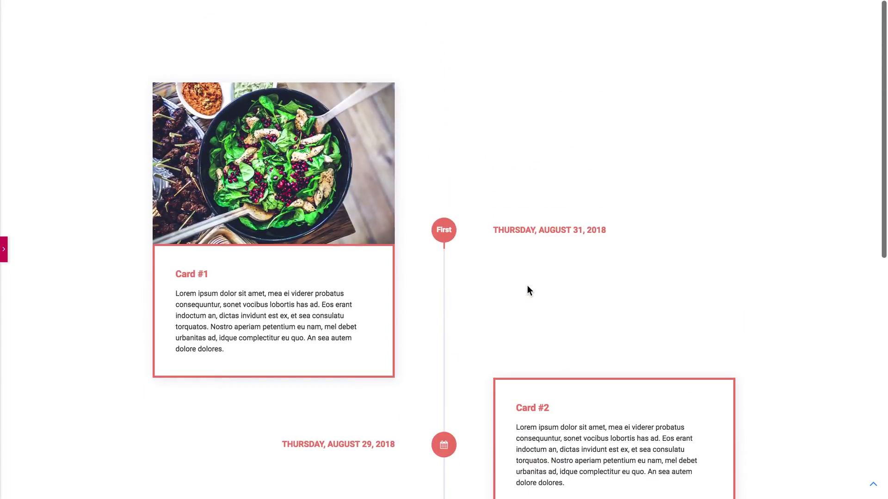
scroll(527, 289, down, 10)
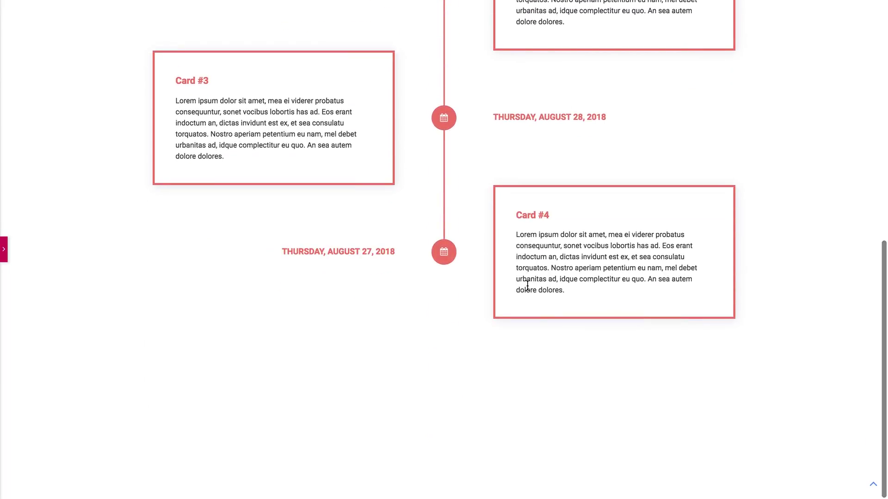
scroll(527, 286, up, 10)
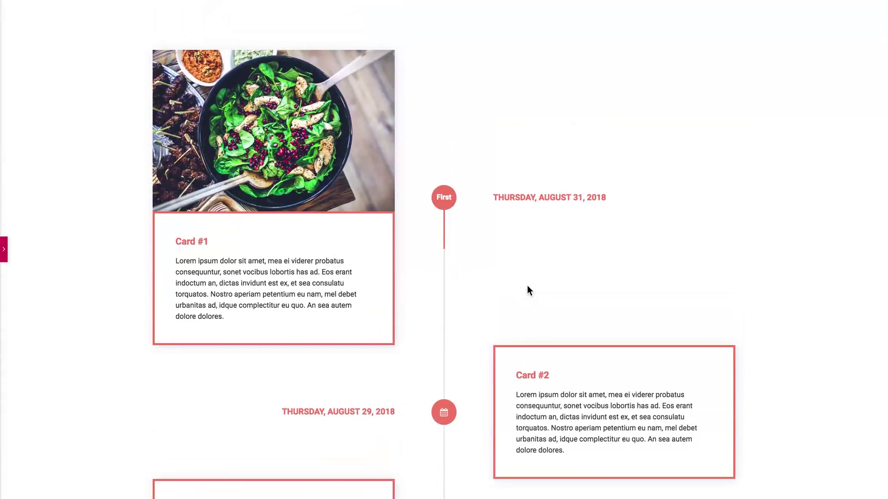